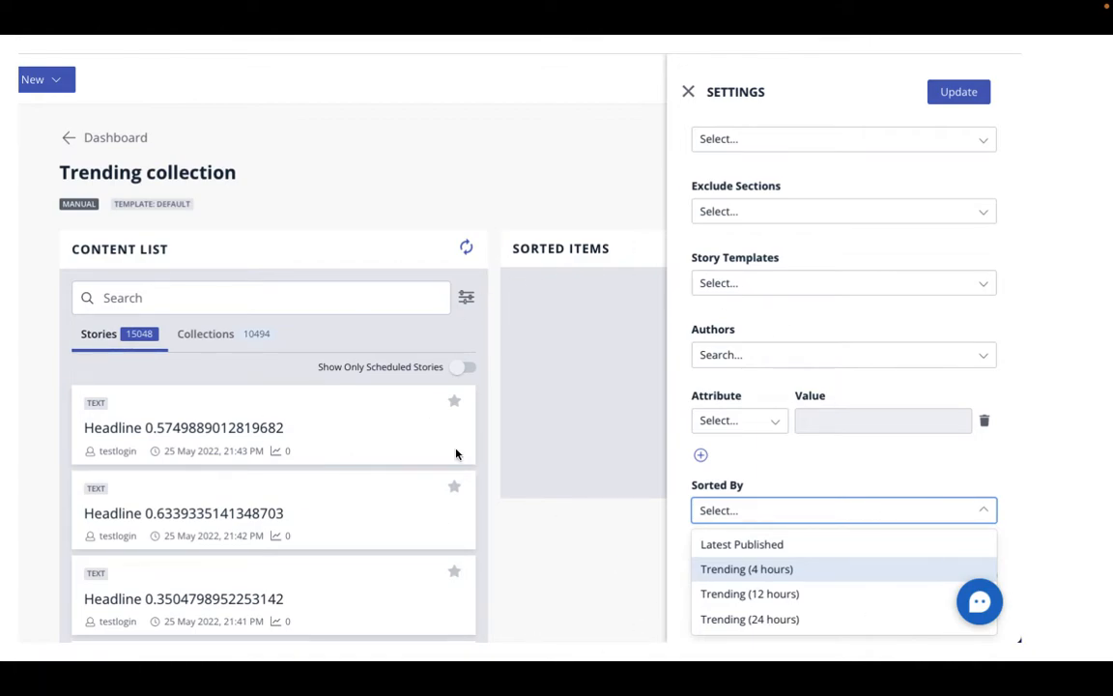
key("Right")
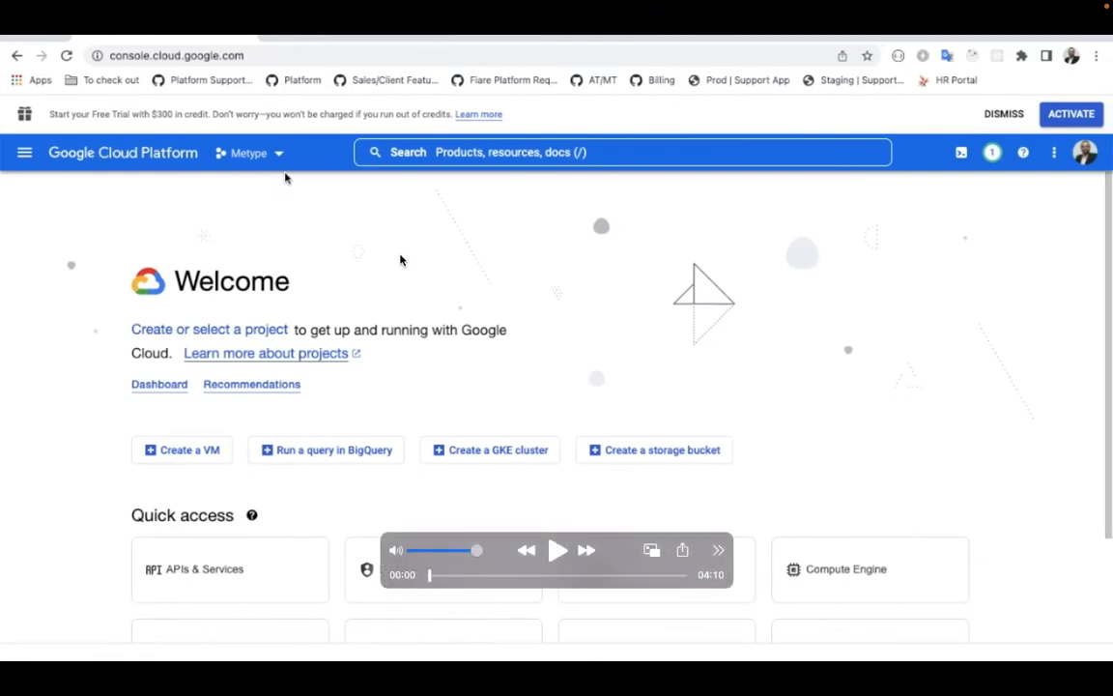
left_click(555, 553)
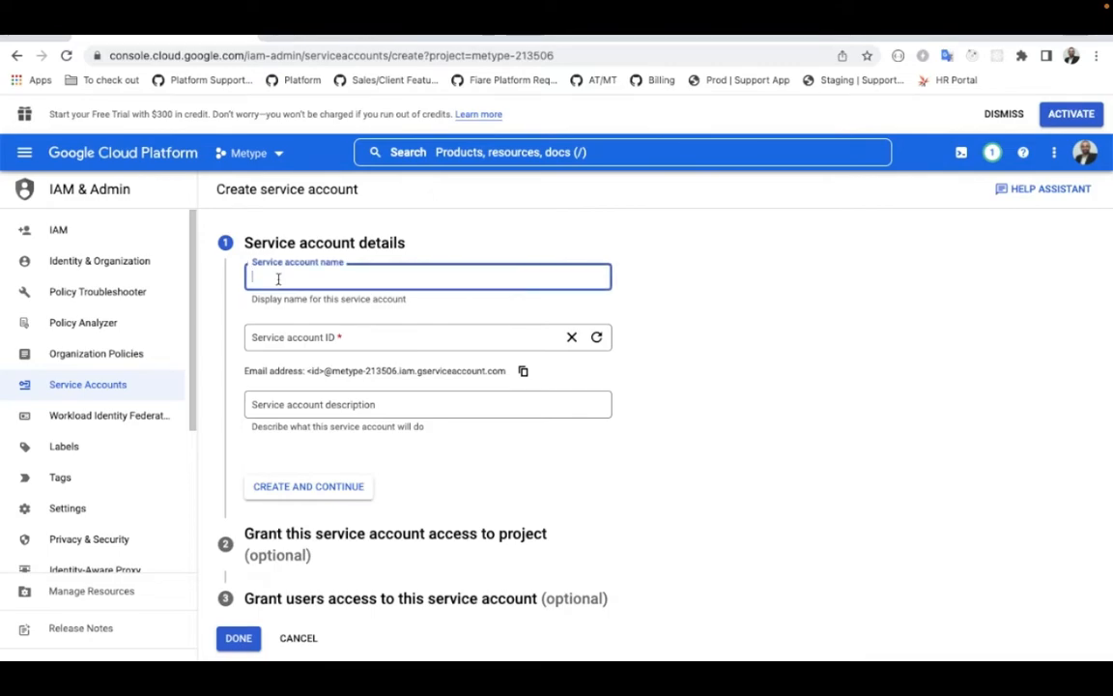
Step: Create a service account named "test account for Bold Quintype" and finish without granting any optional role or user access
type("test acc")
key("BackSpace")
key("BackSpace")
key("BackSpace")
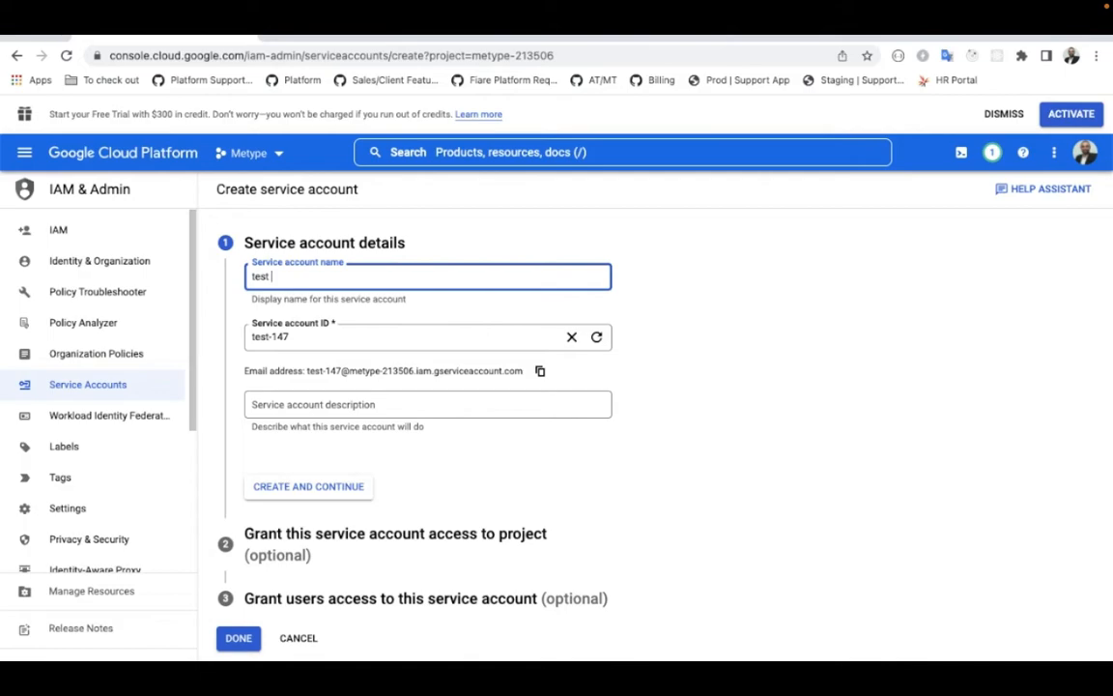
type("account for Bold")
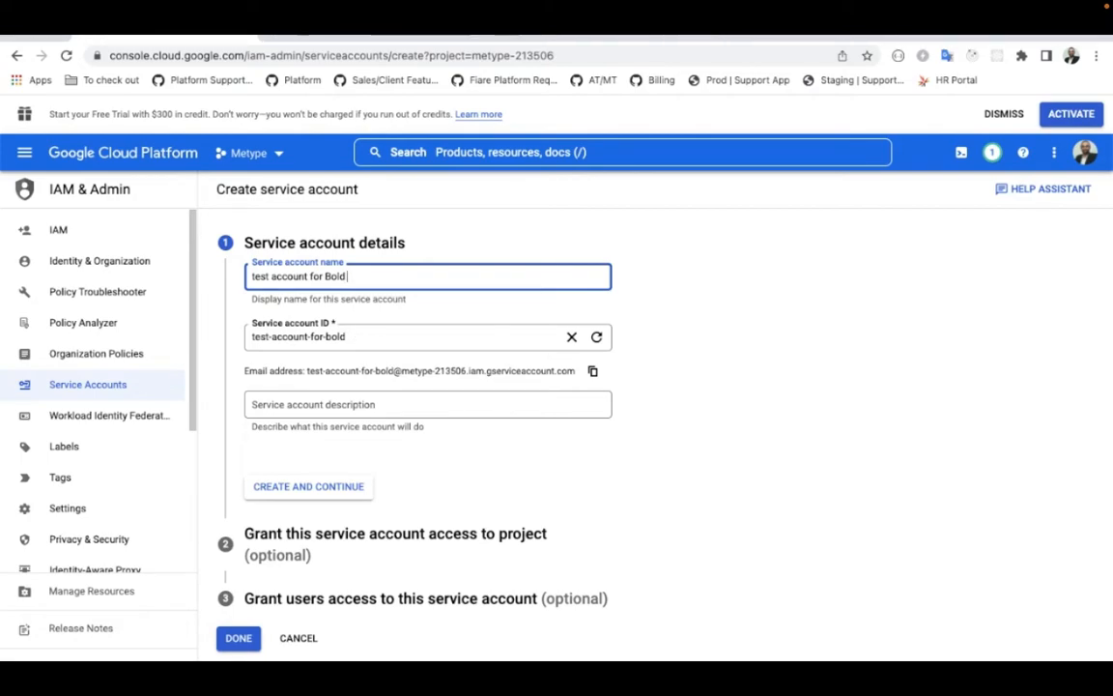
type("Quintype")
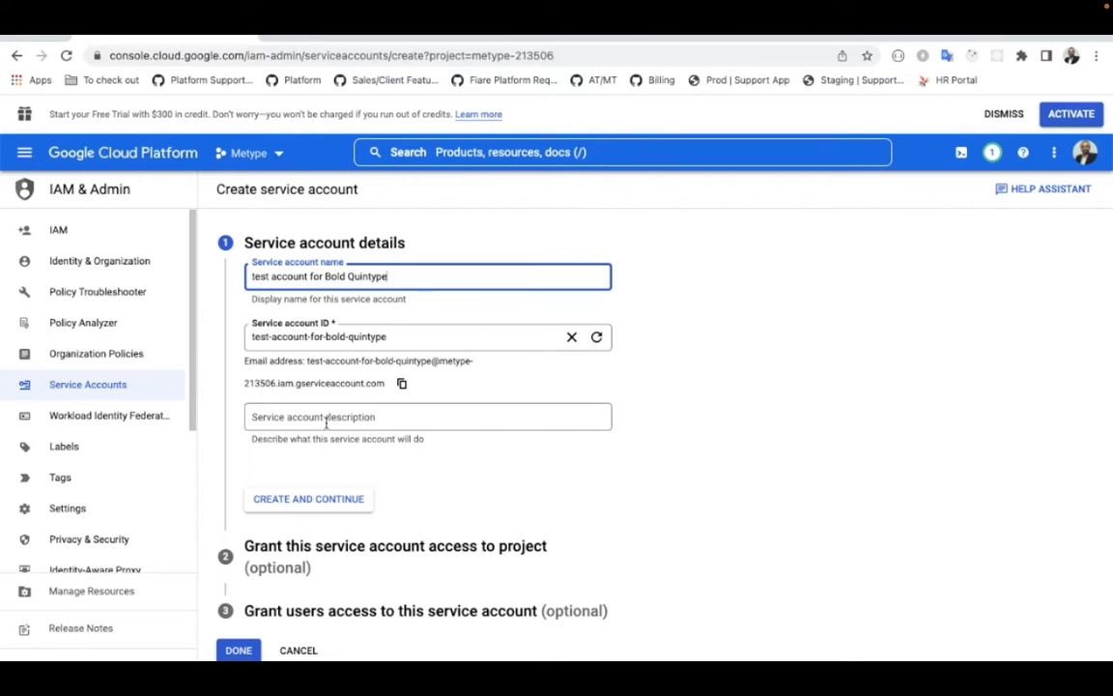
left_click(297, 510)
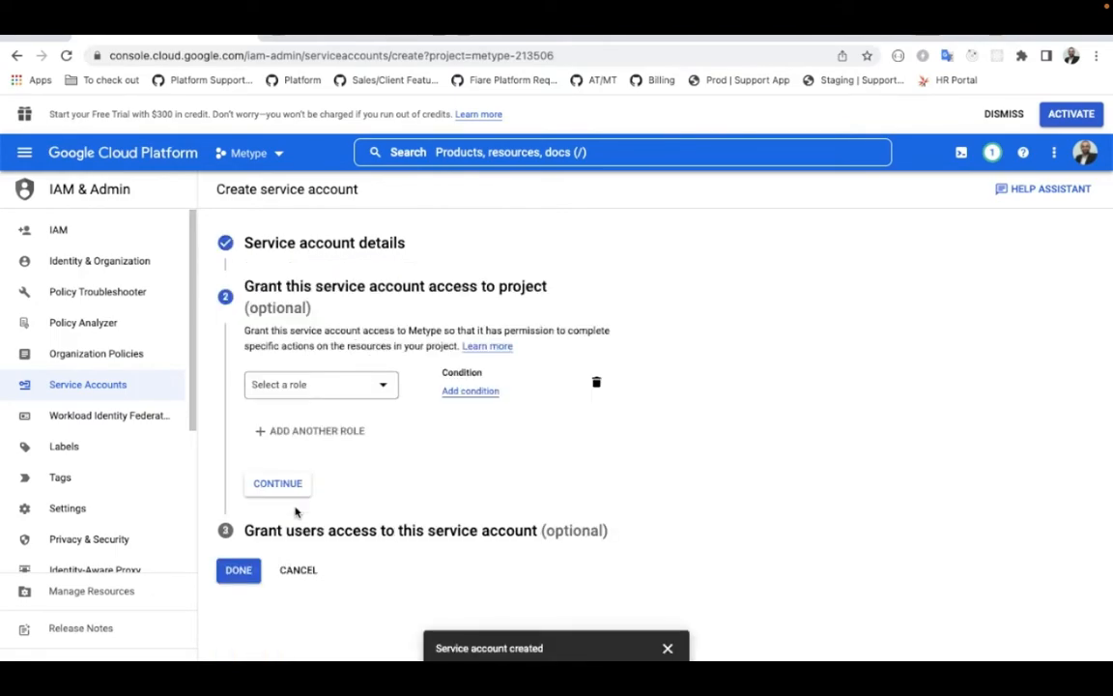
left_click(242, 572)
Step: Create a JSON private key for the test account for Bold Quintype and select the private_key value in the downloaded file
left_click(305, 400)
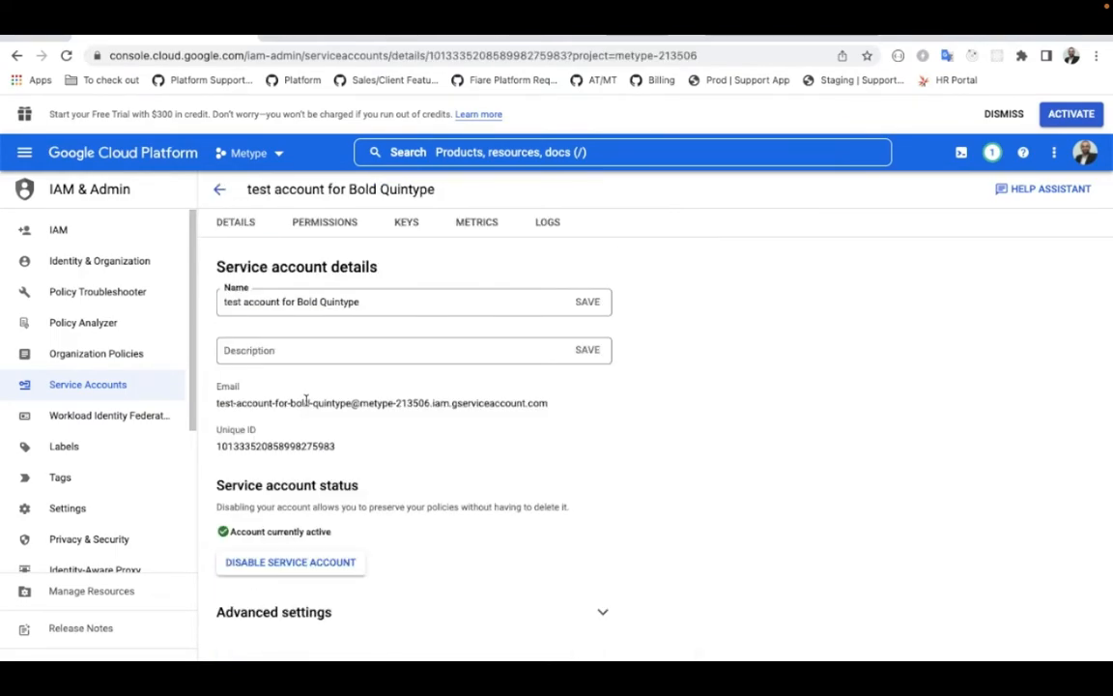
left_click(416, 229)
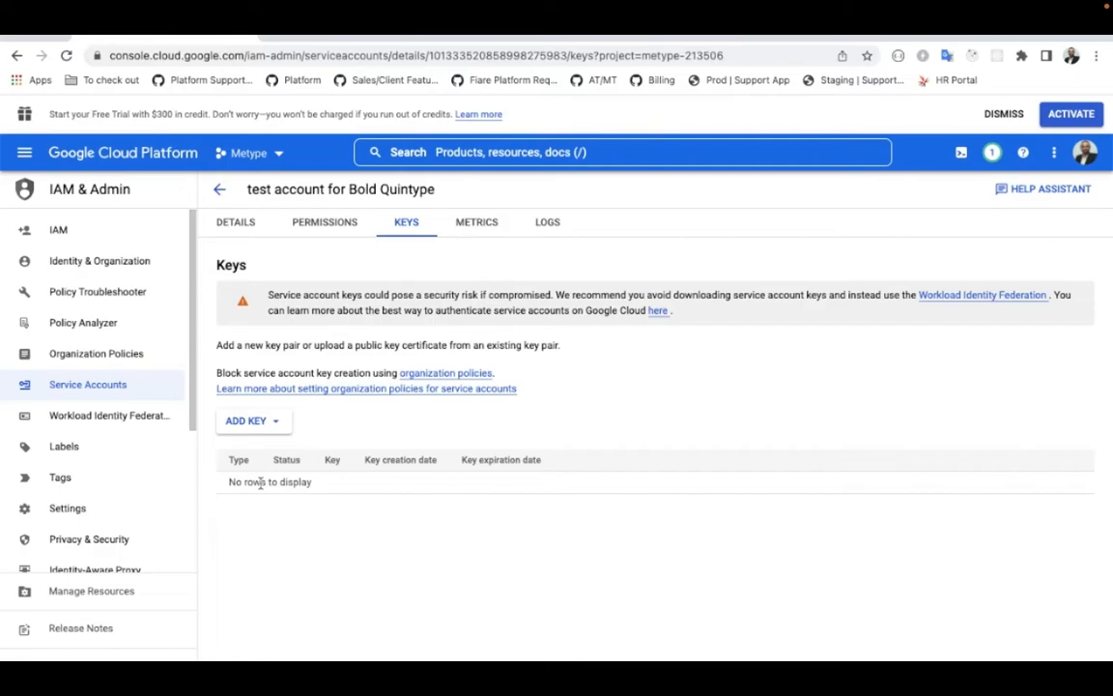
left_click(250, 422)
left_click(244, 454)
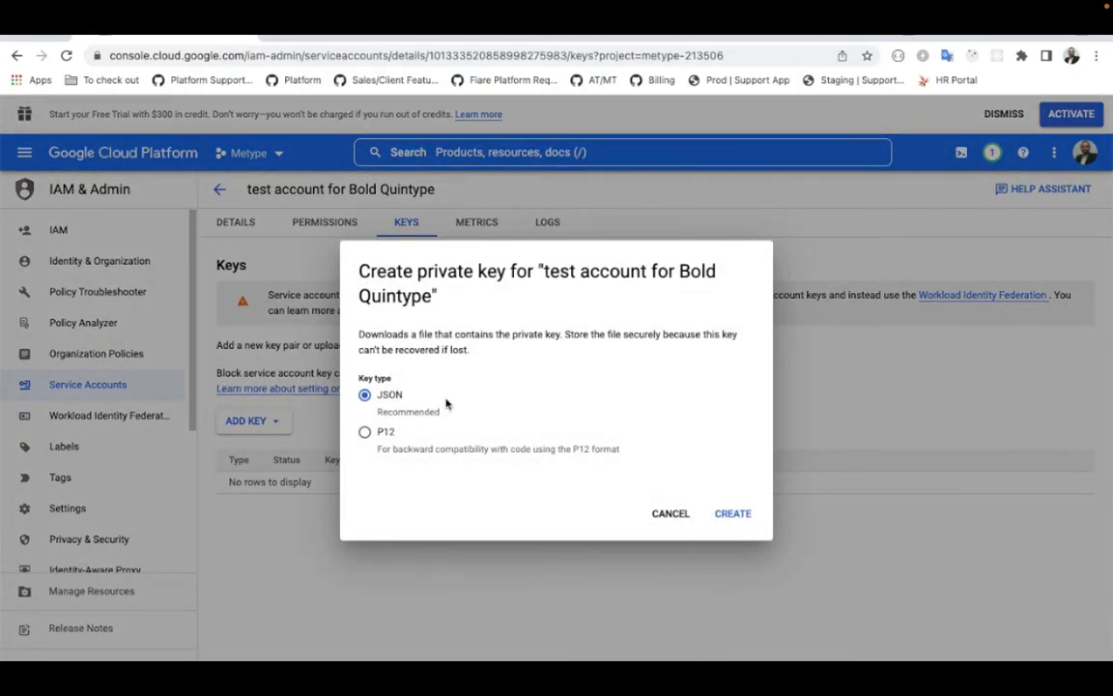
left_click(737, 515)
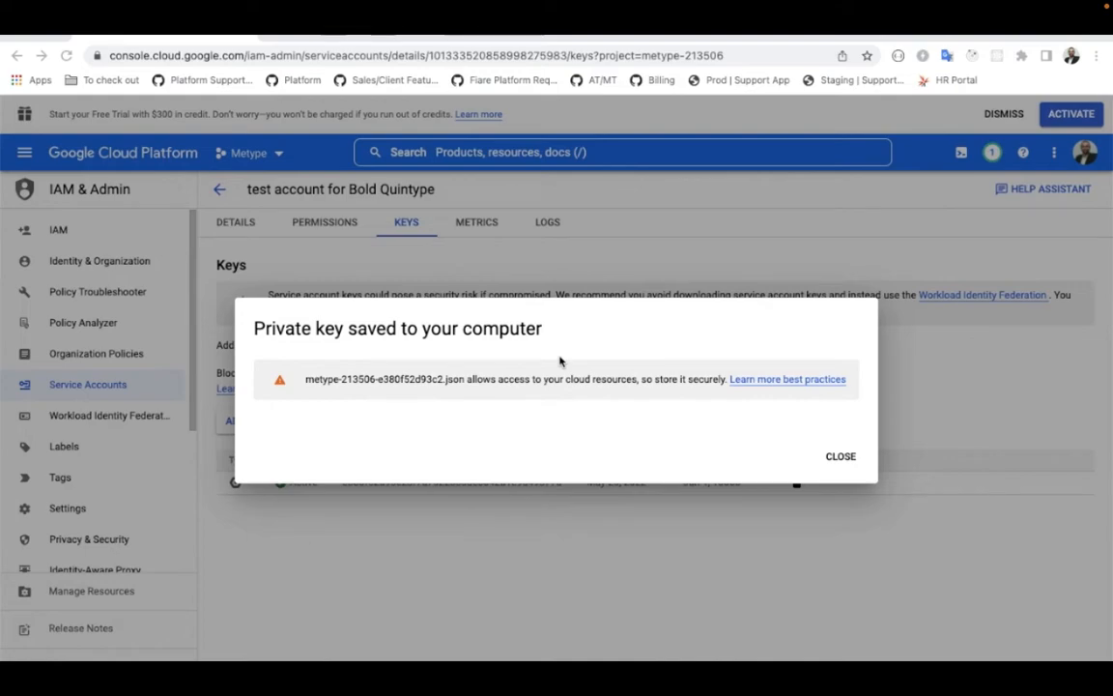
key("super+Tab")
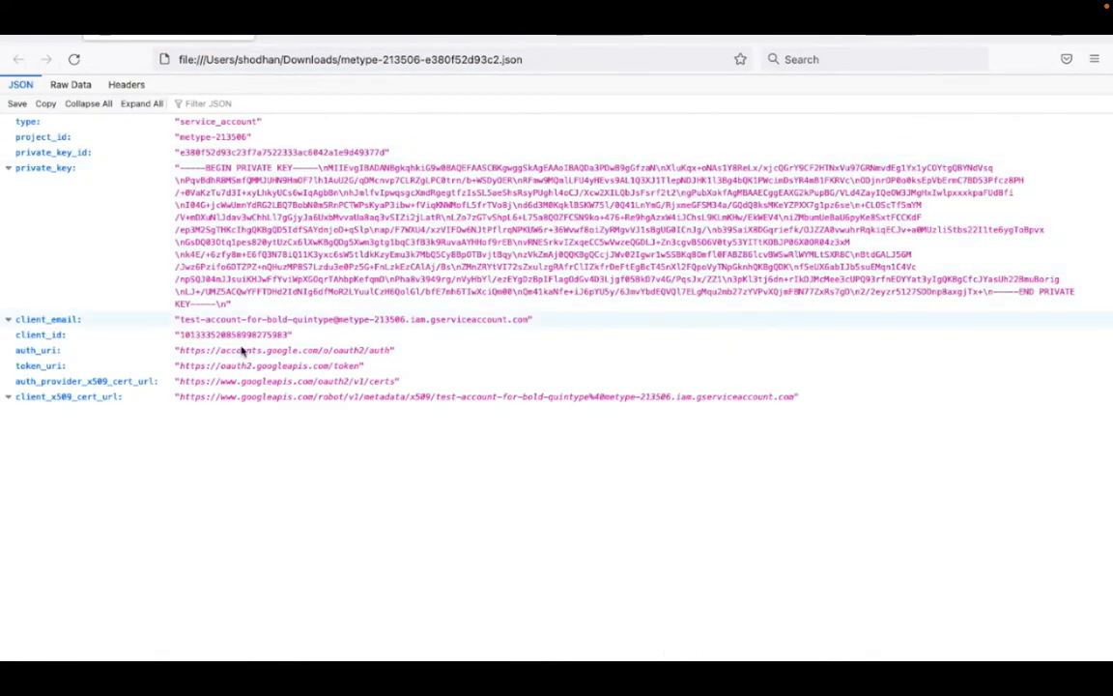
left_click_drag(179, 168, 227, 303)
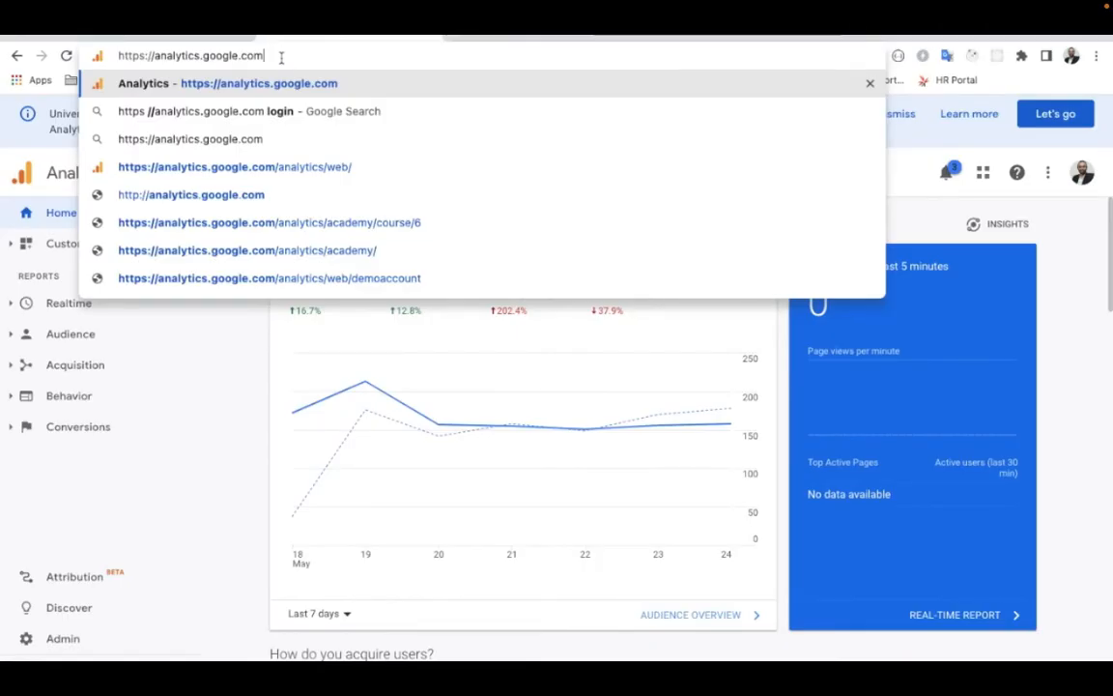
Step: Switch to Google Analytics administration and start a new website reporting view named "For Bold Analytics"
key("Return")
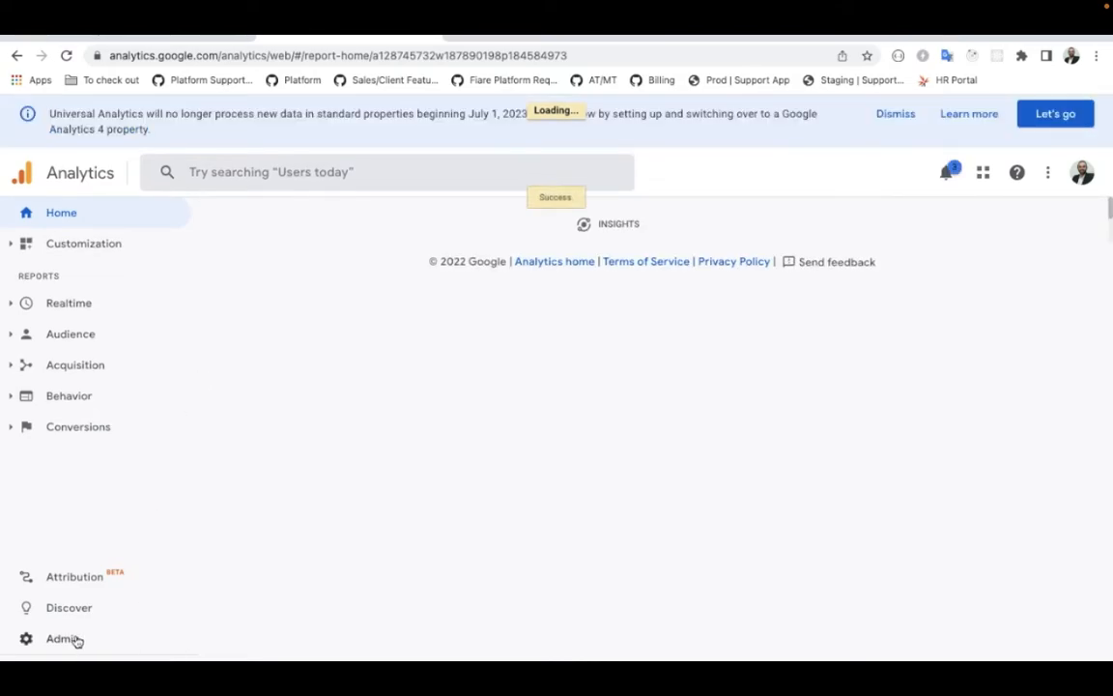
left_click(66, 639)
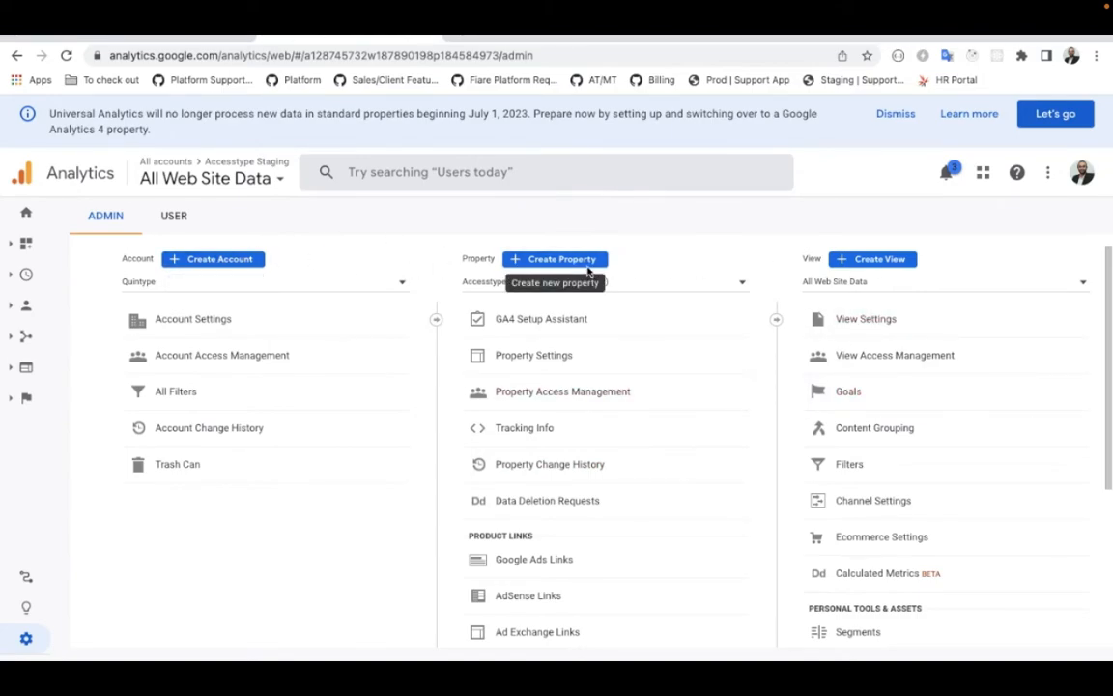
left_click(872, 260)
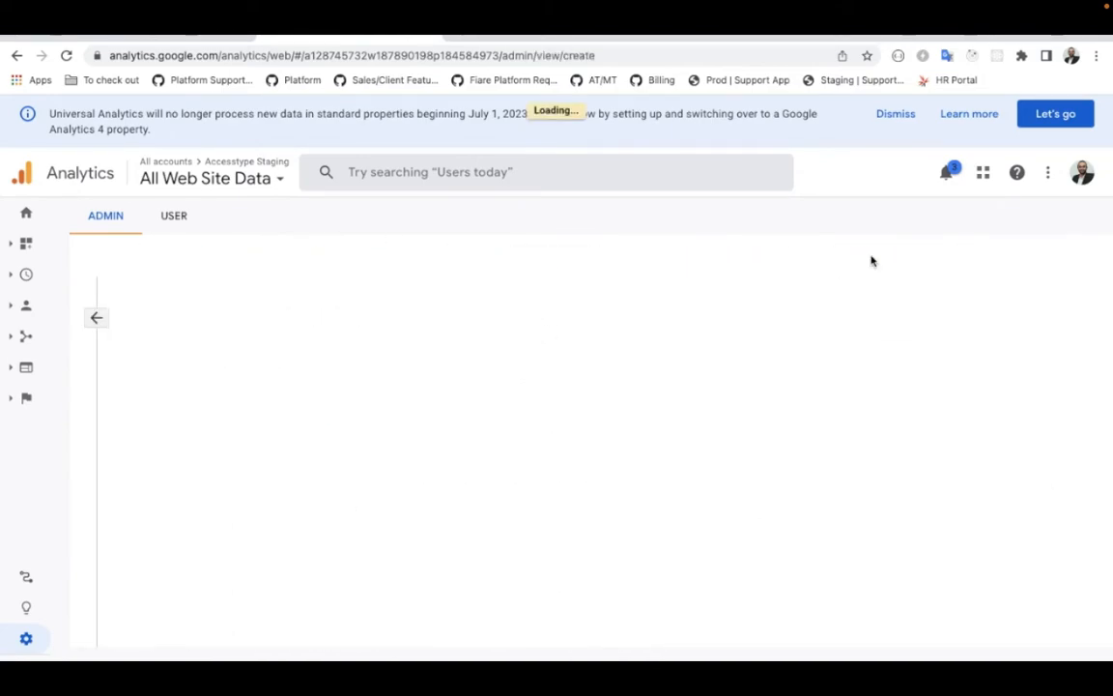
left_click(225, 526)
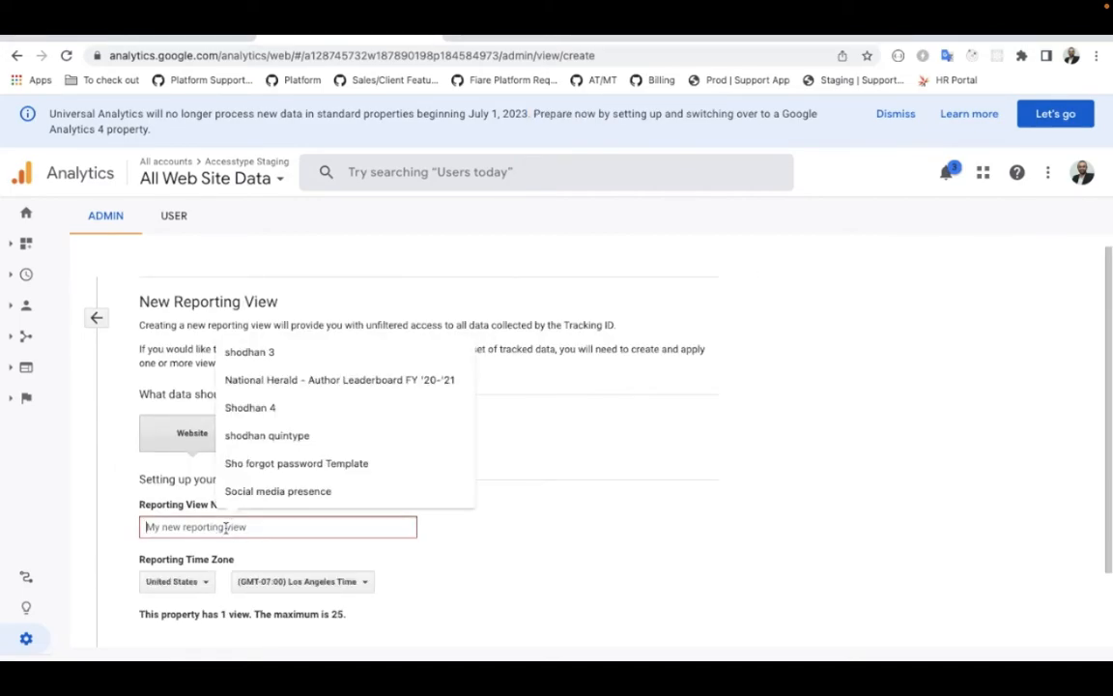
type("For Bold ")
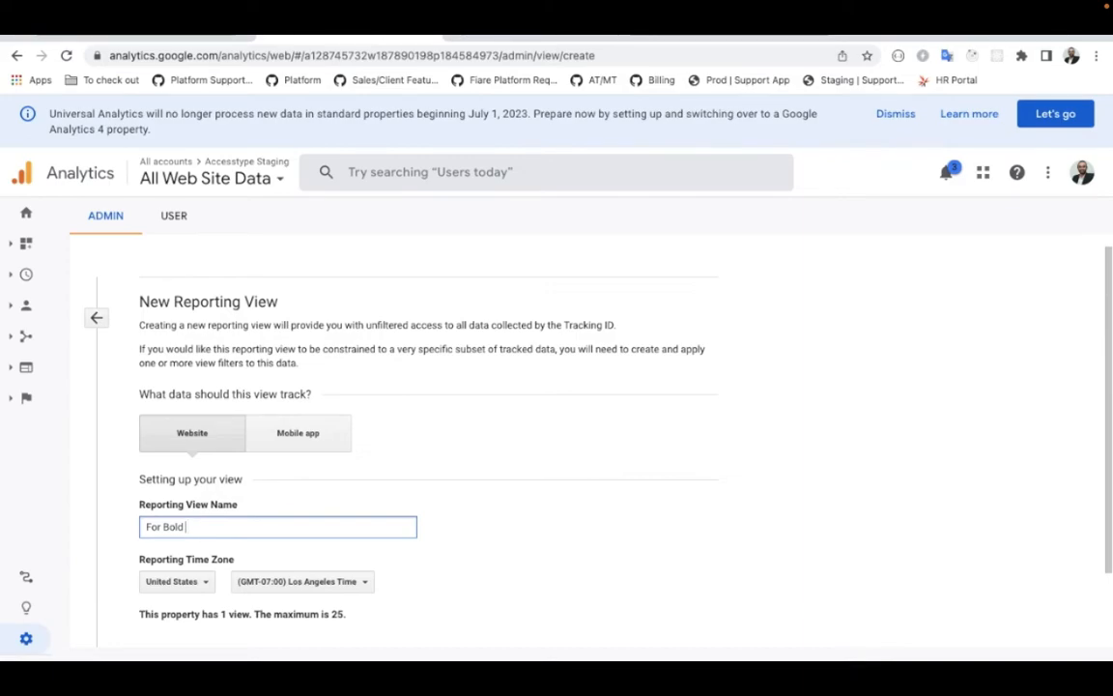
type("Analytics")
Step: Set the new view's reporting time zone to India and create the view
scroll(599, 435, "down", 2)
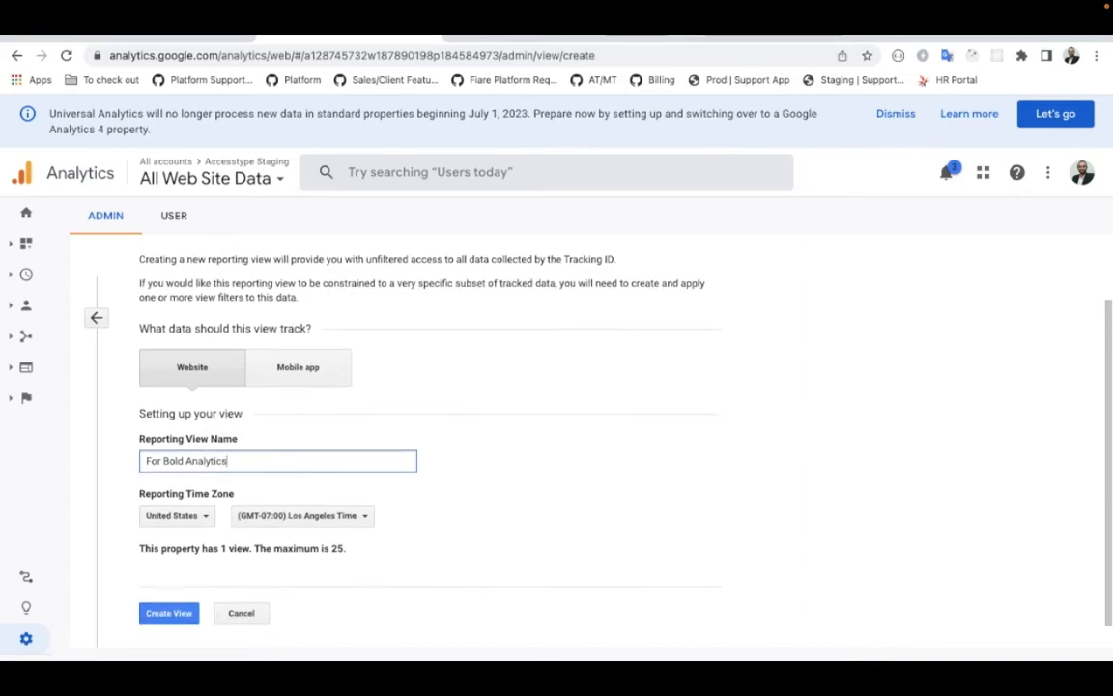
left_click(203, 501)
type("india")
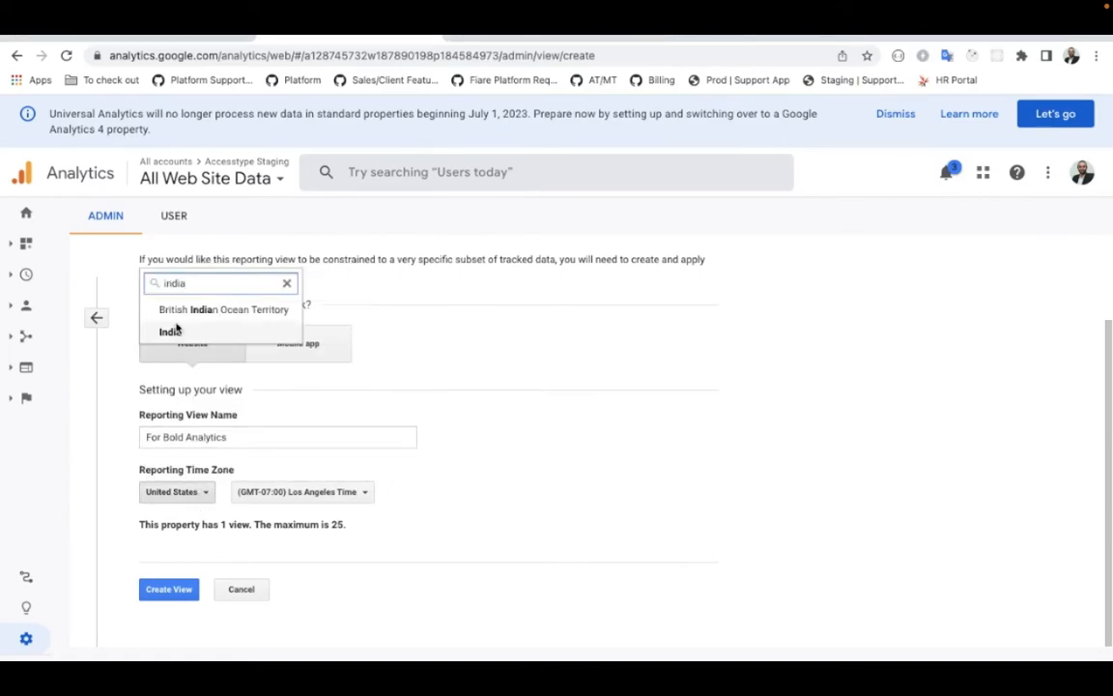
left_click(171, 331)
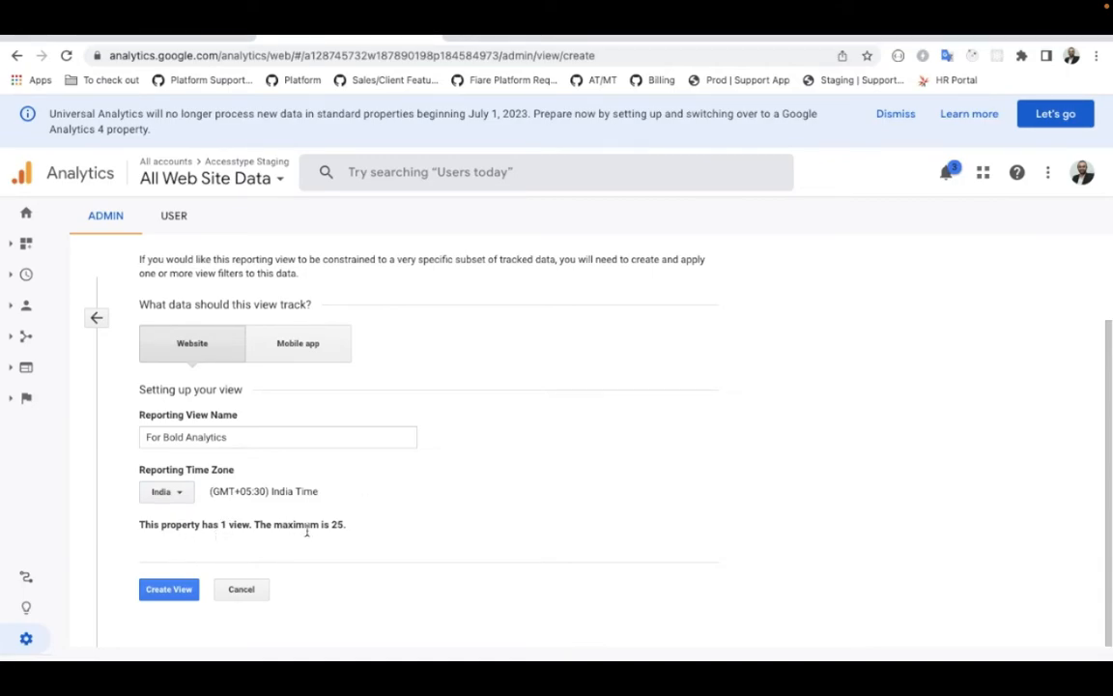
left_click(168, 592)
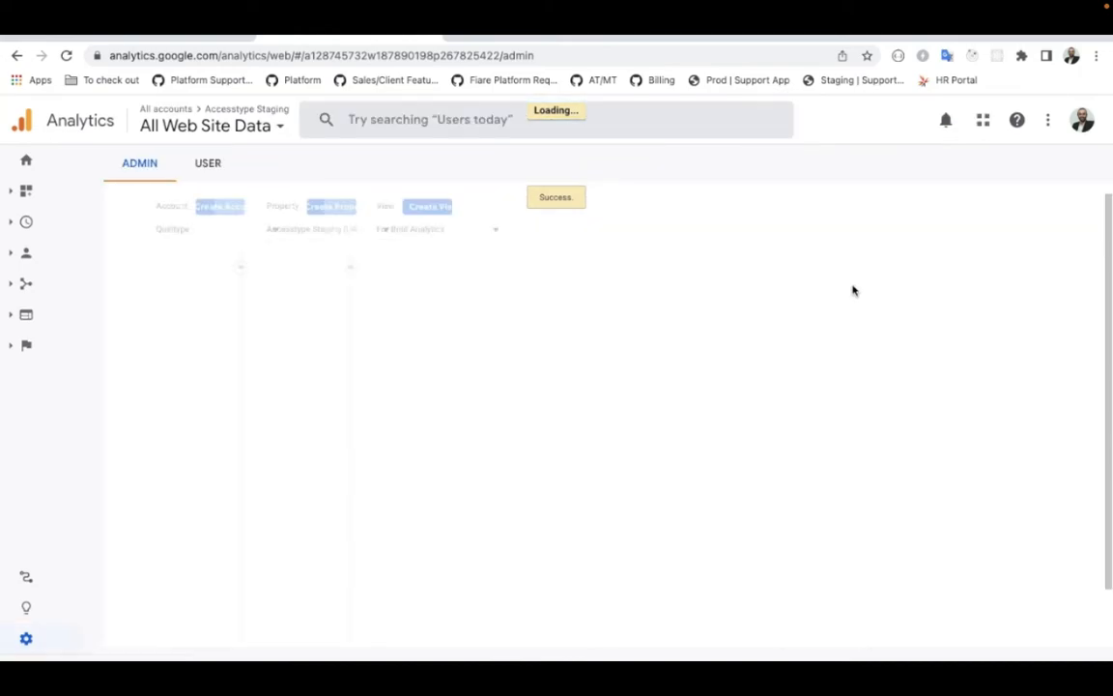
Step: Open the settings of the For Bold Analytics view and select its View ID
left_click(922, 284)
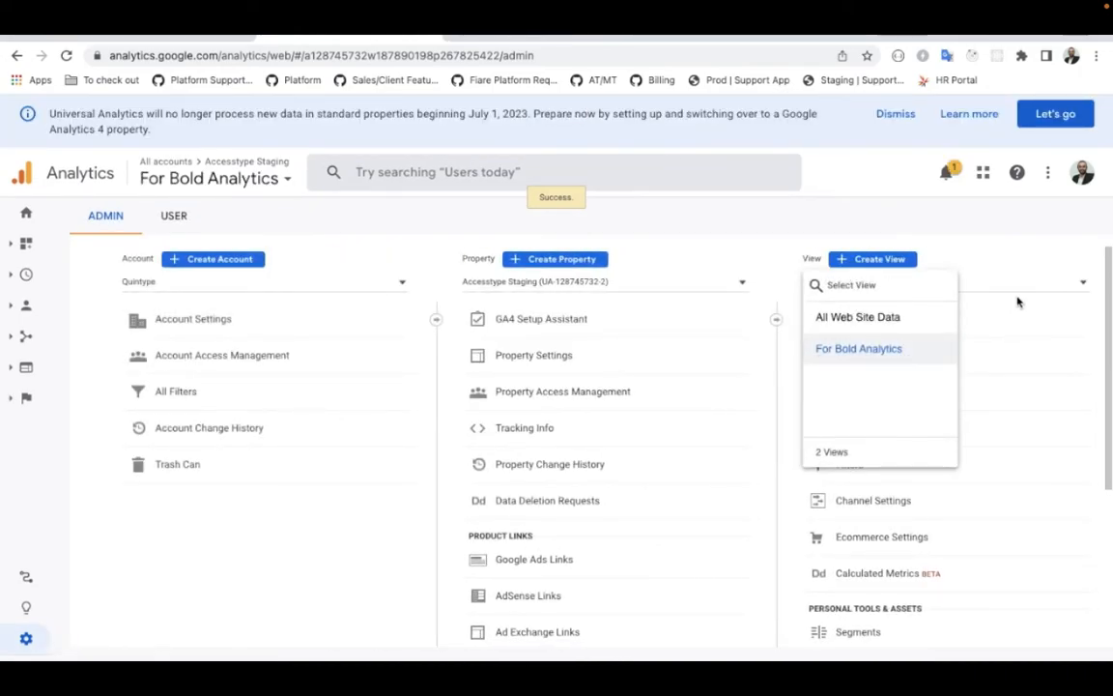
left_click(969, 288)
left_click(879, 318)
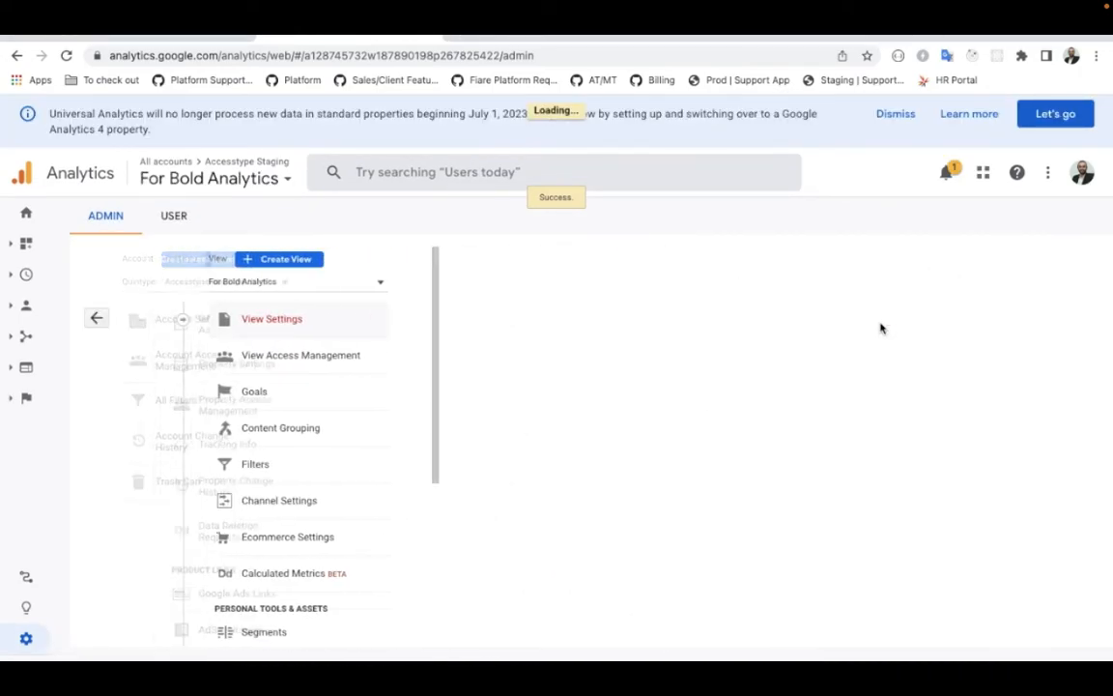
scroll(462, 447, "down", 1)
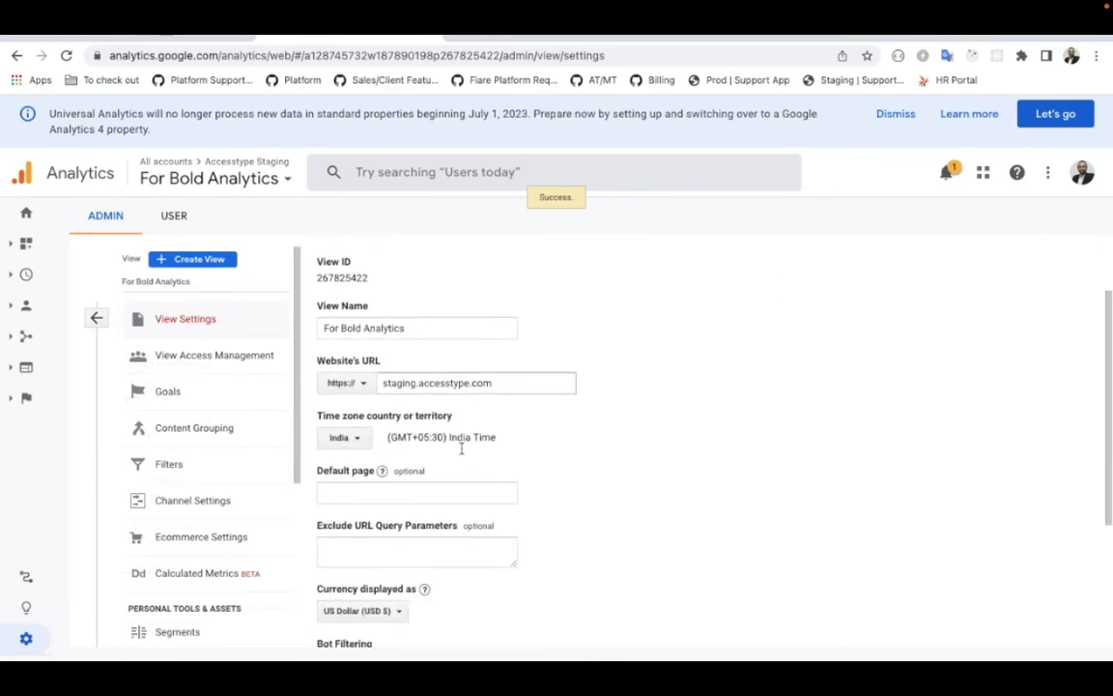
double_click(332, 277)
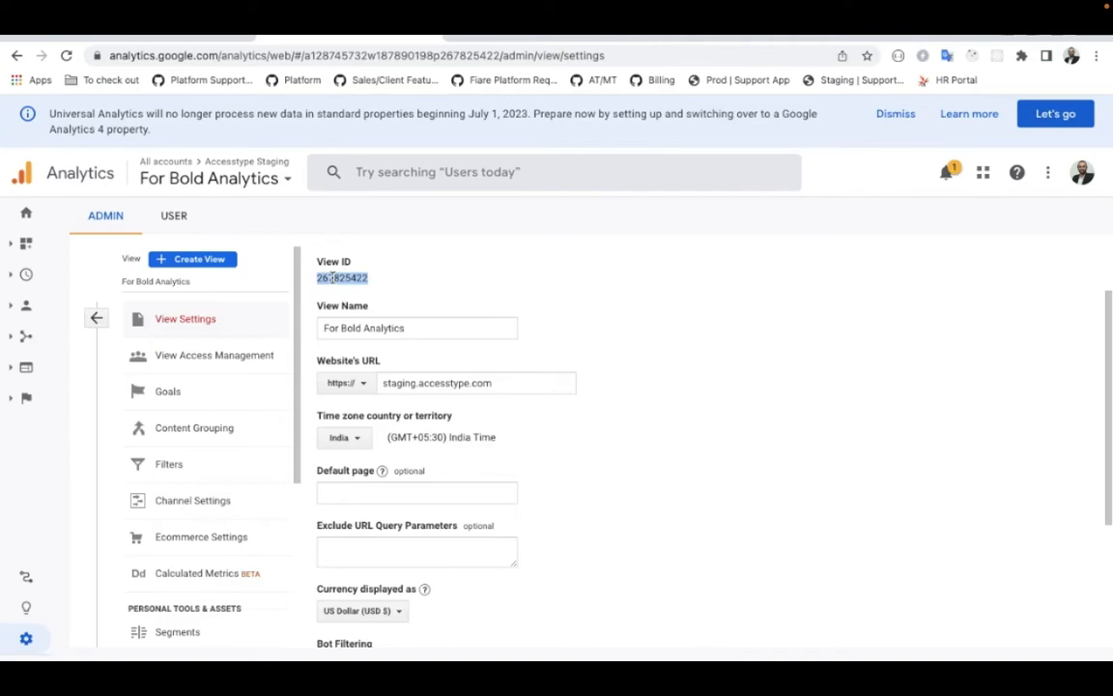
Step: Return to Google Cloud Platform, open the Bold Quintype service account's details and select its email address
left_click(164, 37)
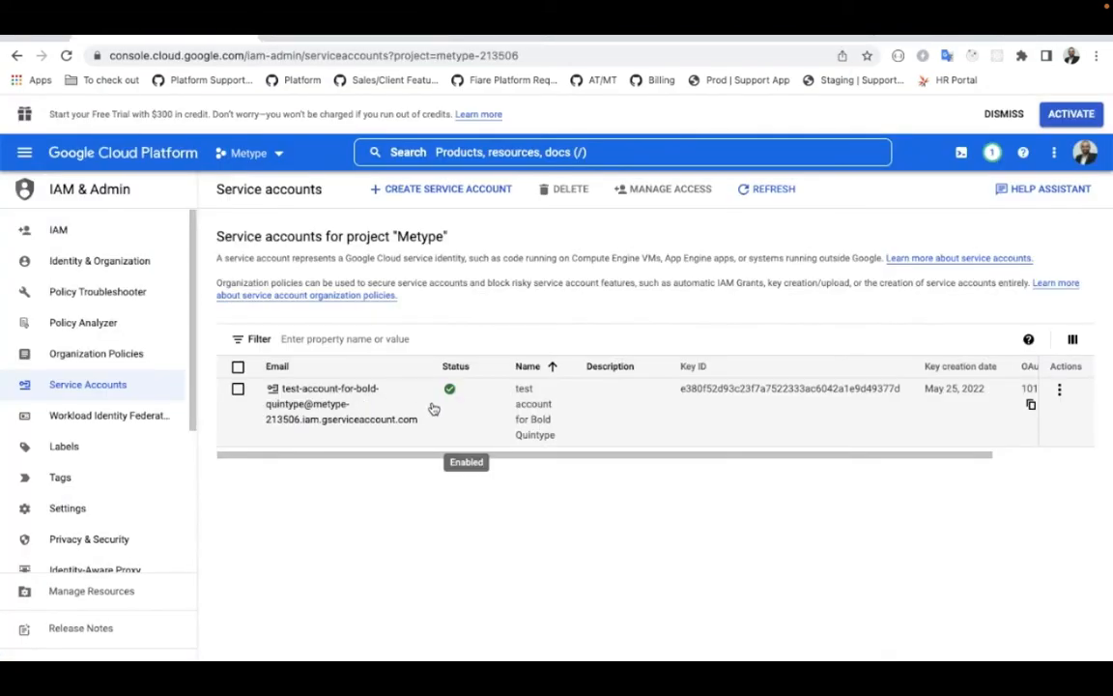
left_click(300, 397)
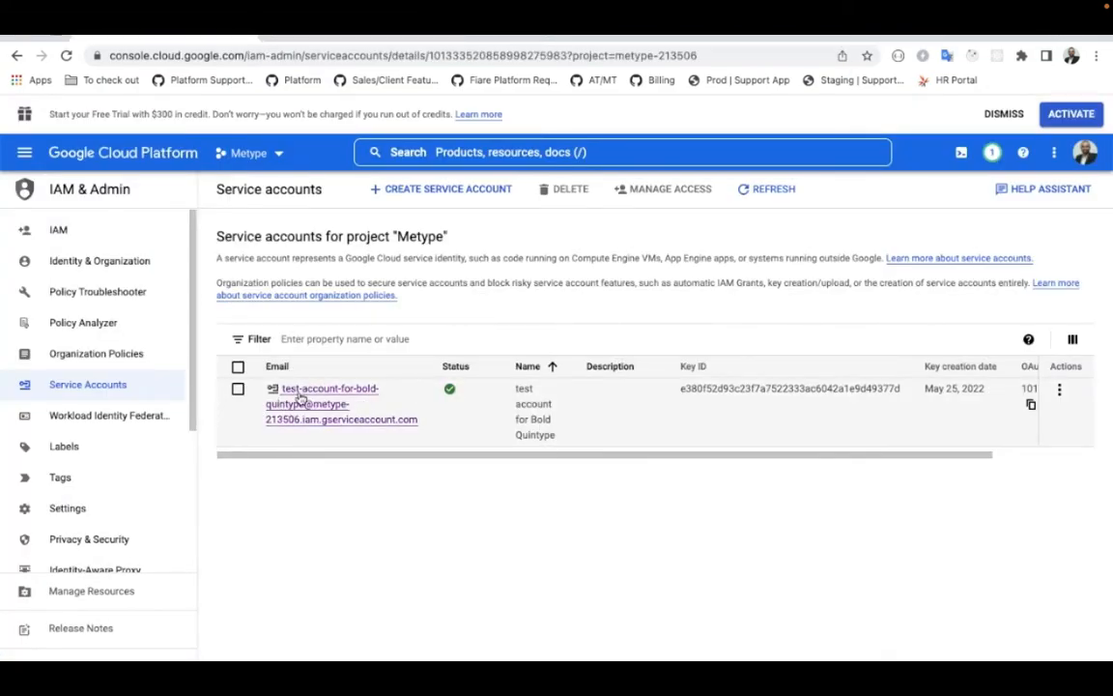
left_click_drag(215, 407, 548, 414)
key("super+c")
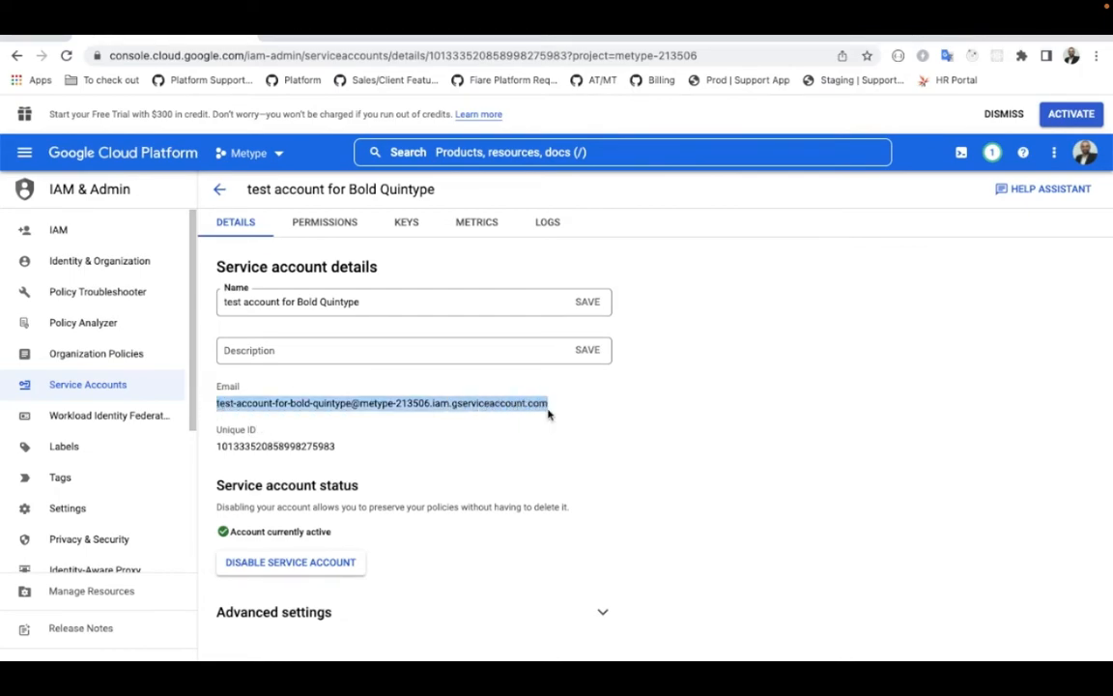
Step: Reopen Google Analytics administration and bring up access management for the For Bold Analytics view
left_click(277, 35)
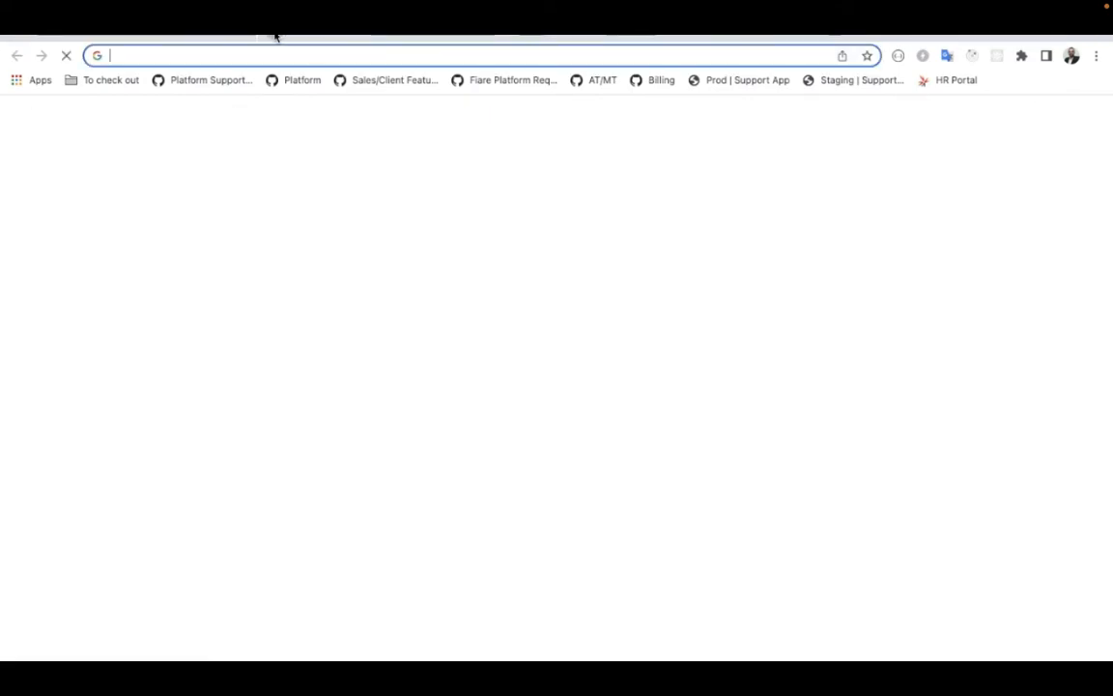
type("analytics.google.com")
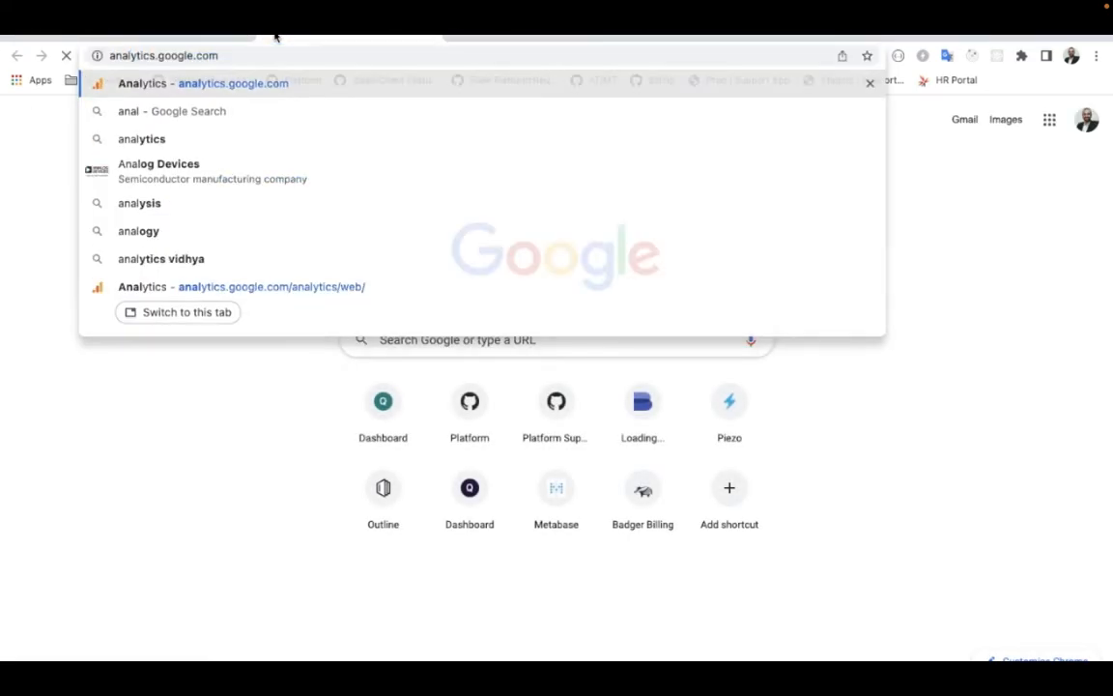
key("Return")
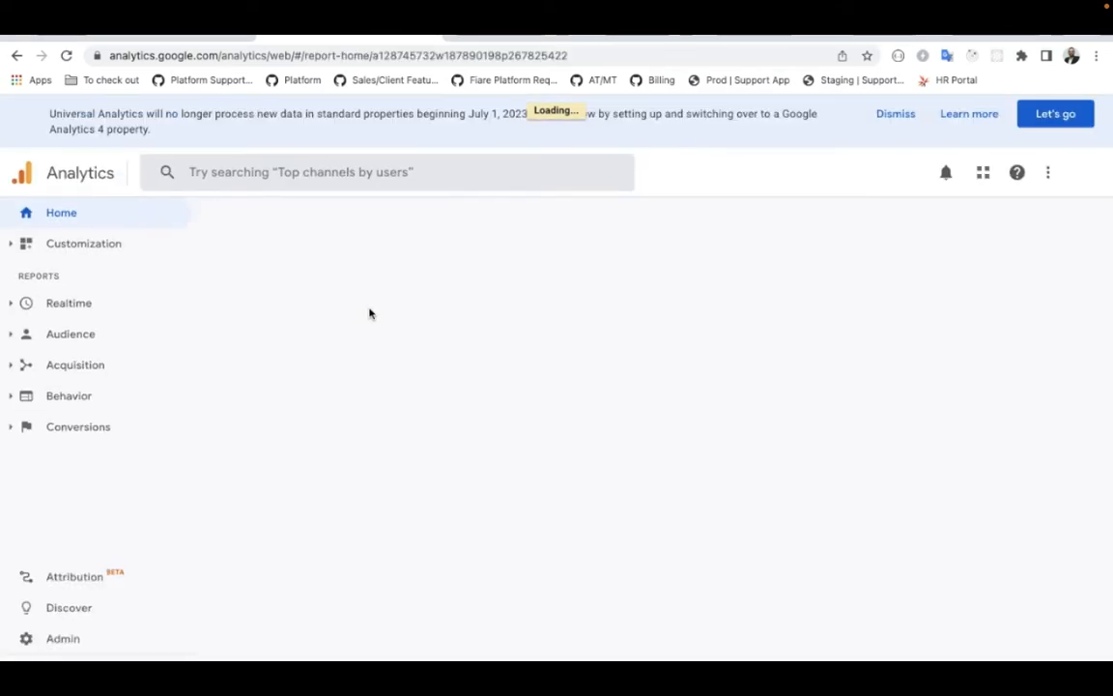
left_click(64, 639)
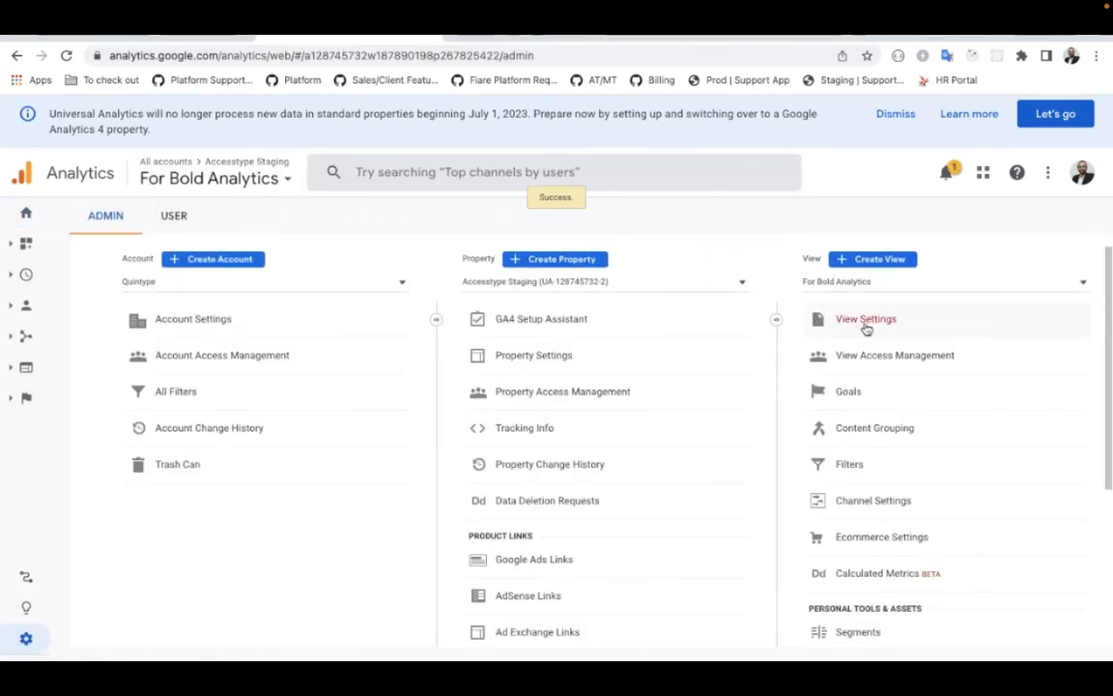
left_click(874, 287)
left_click(855, 352)
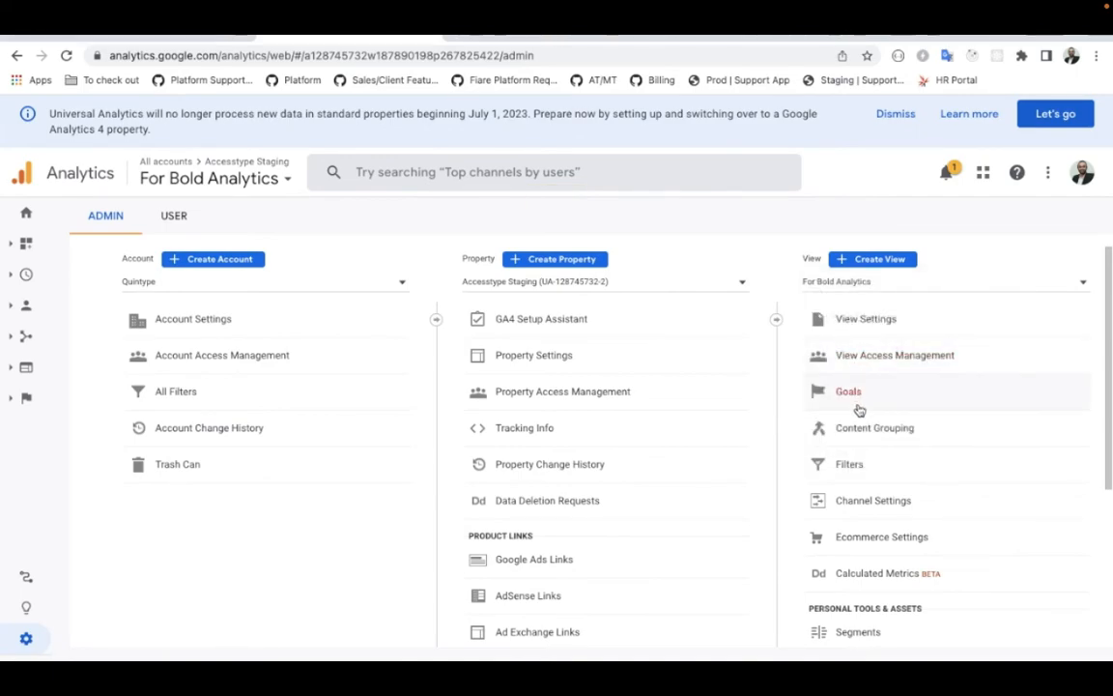
left_click(910, 363)
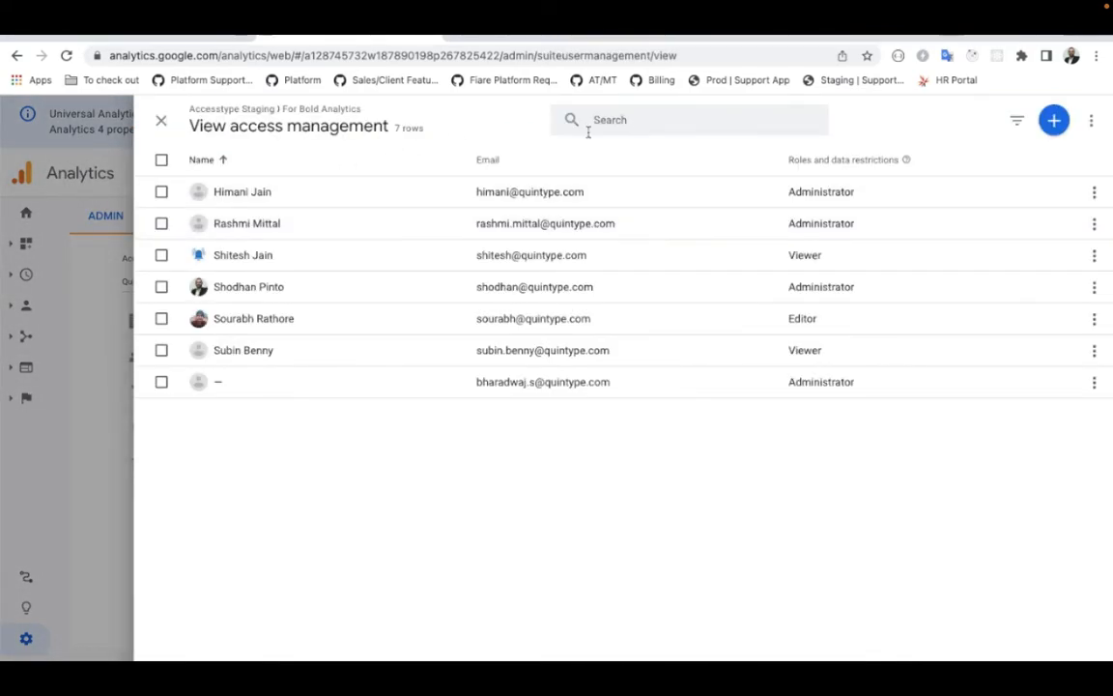
left_click(640, 122)
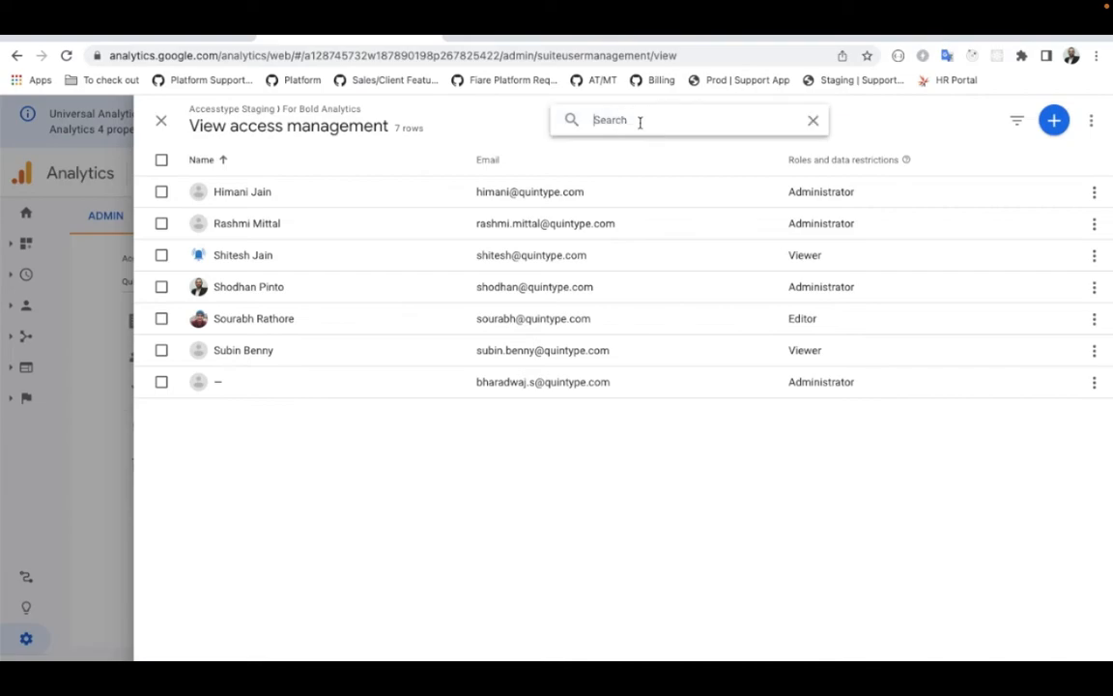
Step: Grant the service account's email the Analyst role on the For Bold Analytics view and close access management
left_click(1053, 119)
left_click(992, 160)
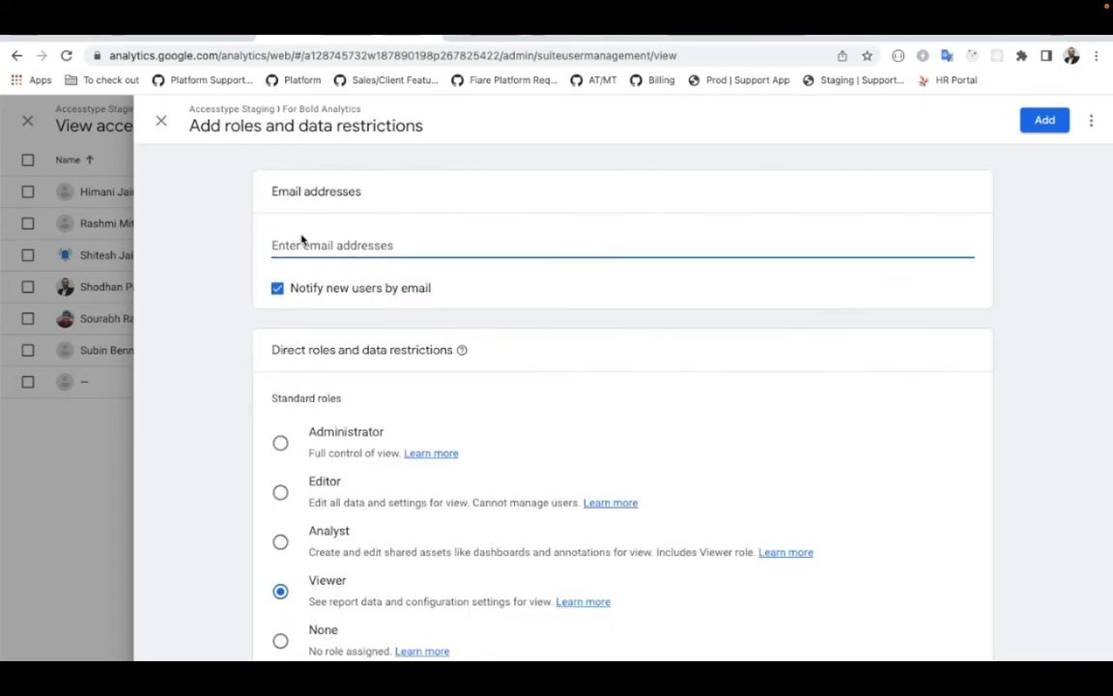
key("super+v")
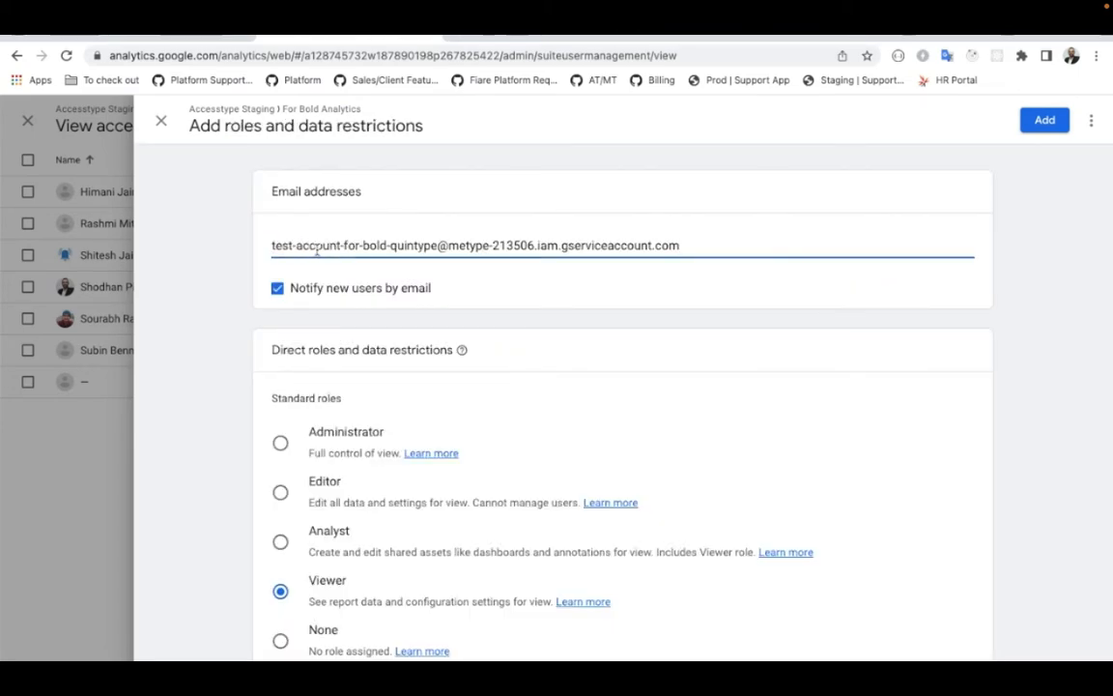
key("Tab")
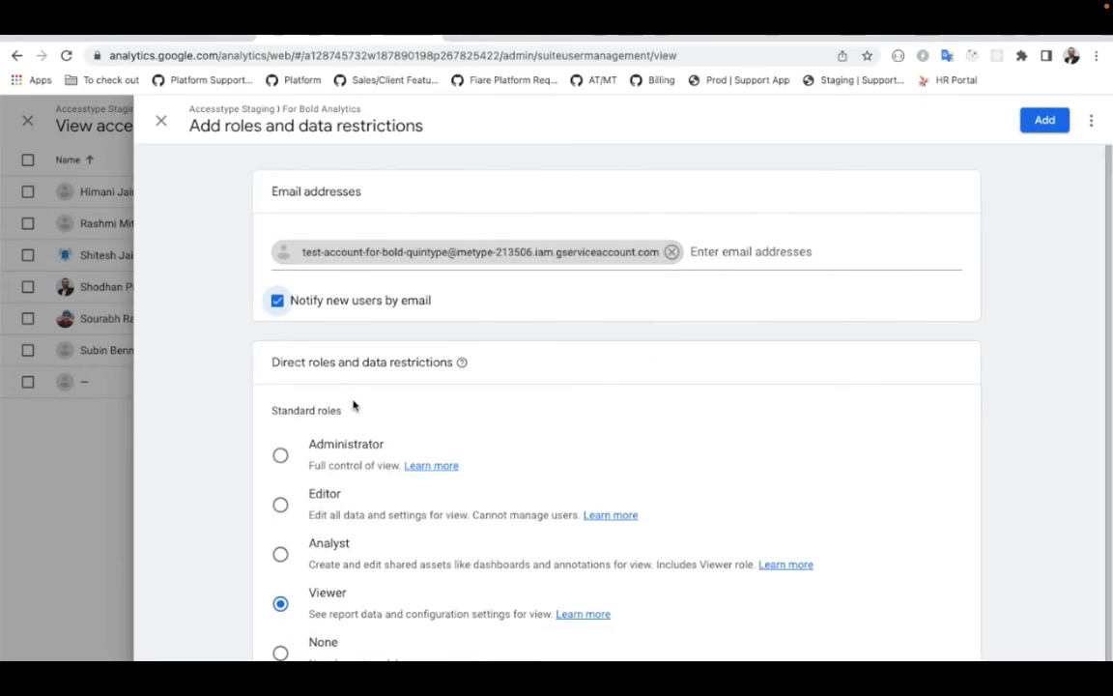
scroll(367, 425, "down", 1)
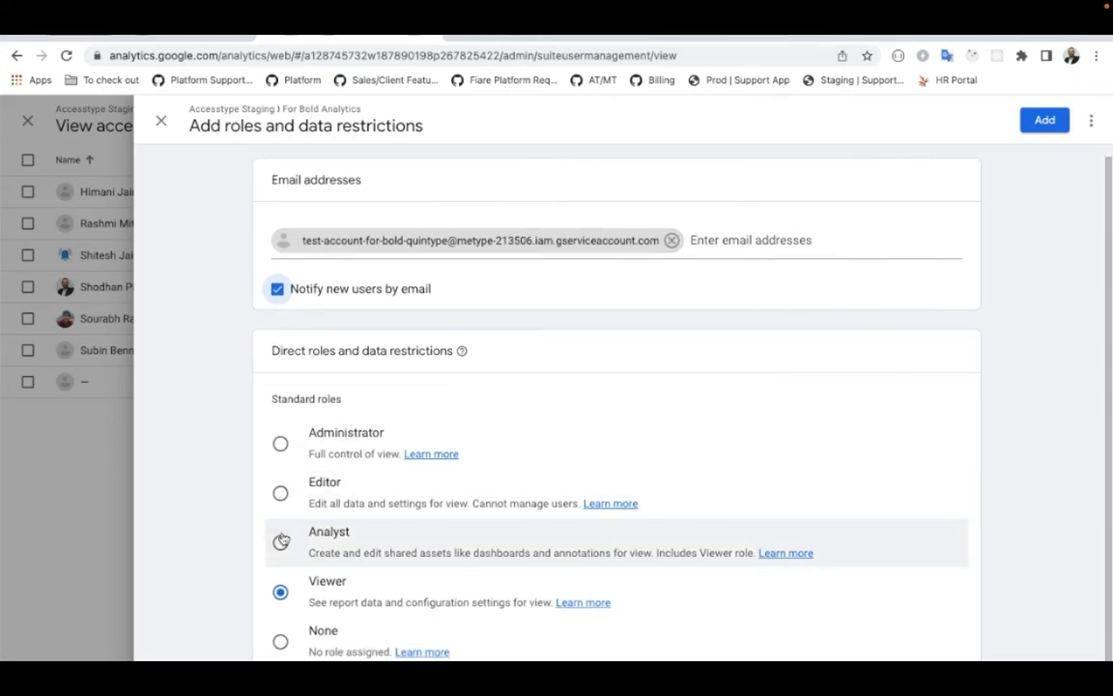
left_click(281, 541)
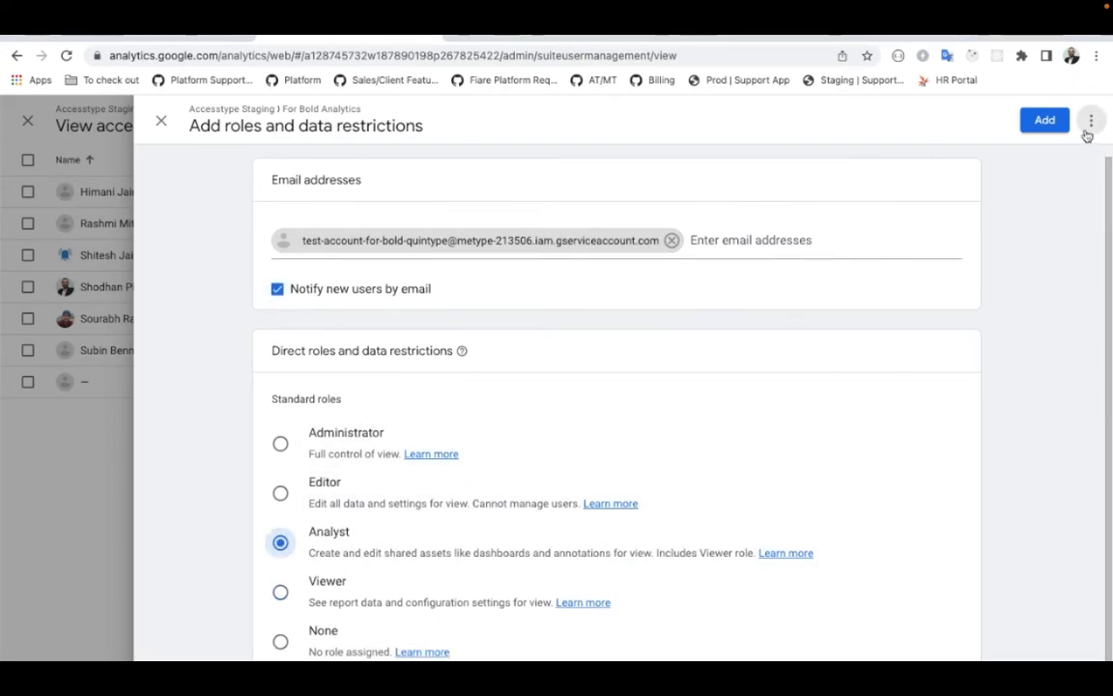
left_click(1058, 122)
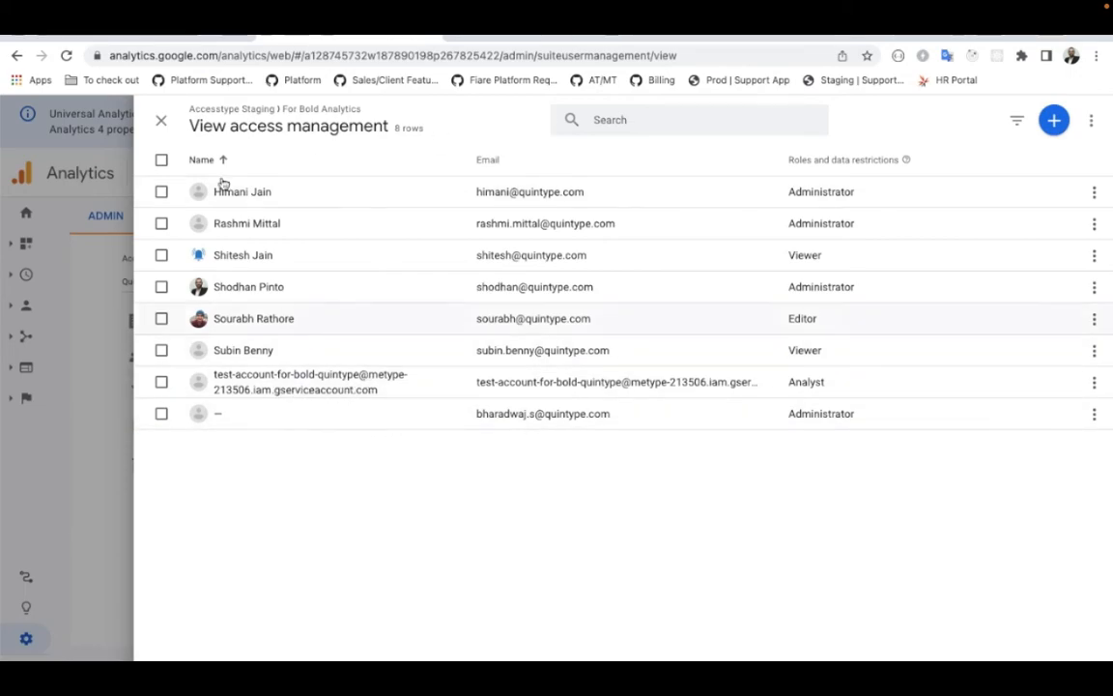
left_click(160, 120)
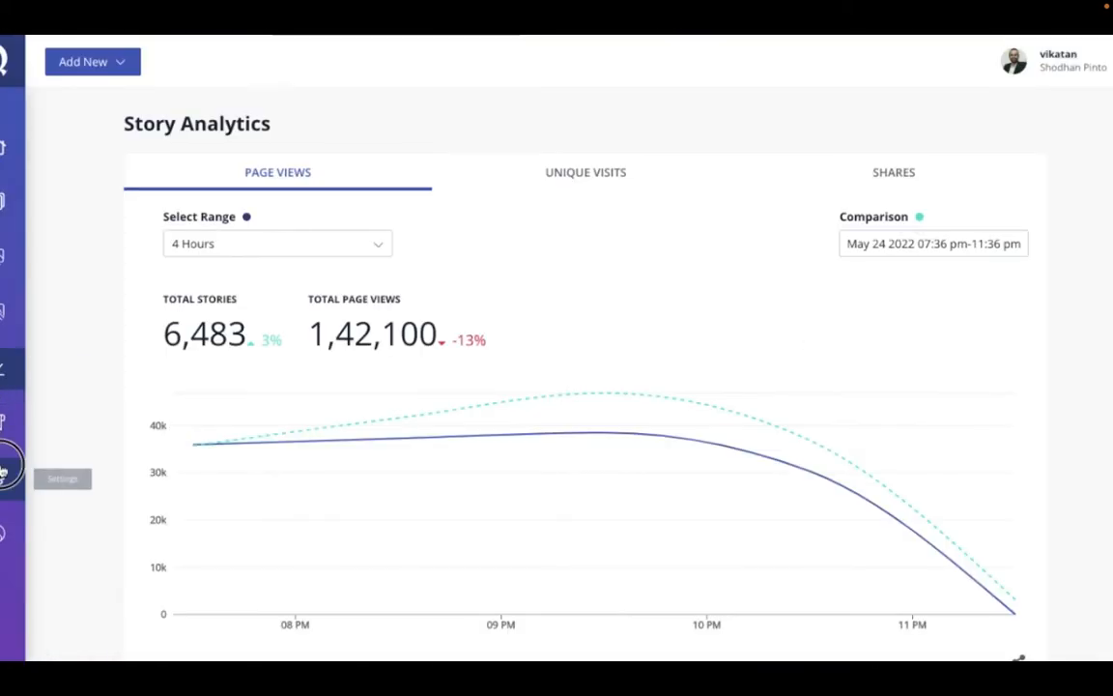
Step: Switch to the Quintype Bold CMS and start a new Google Analytics integration under the Analytics integrations in its settings
left_click(4, 470)
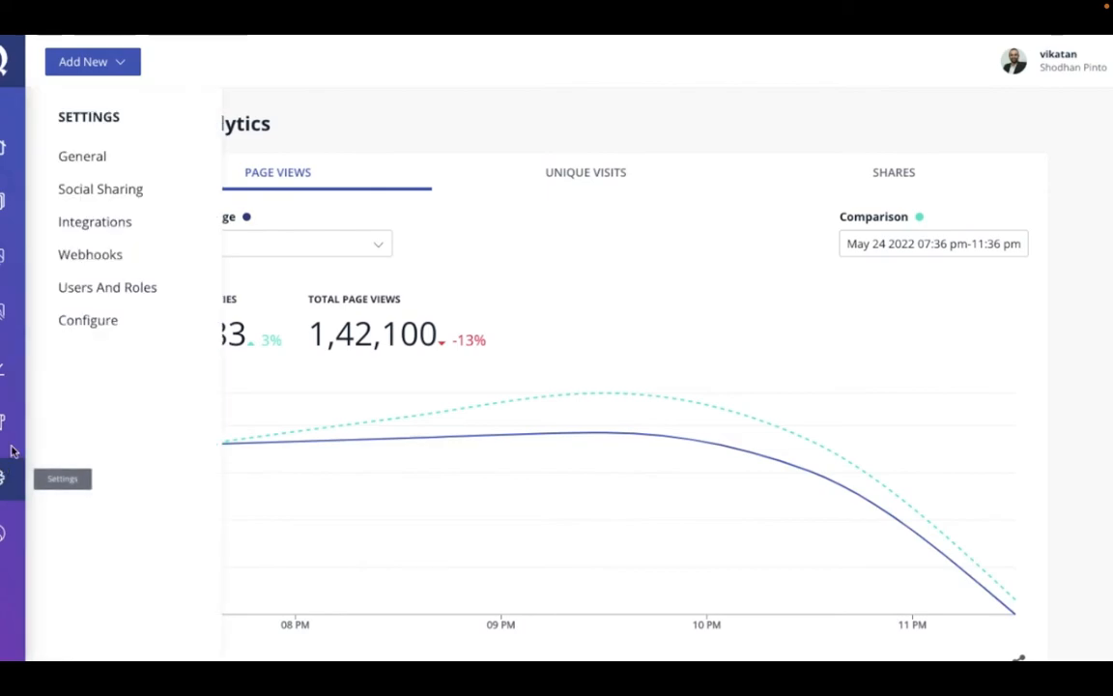
left_click(93, 224)
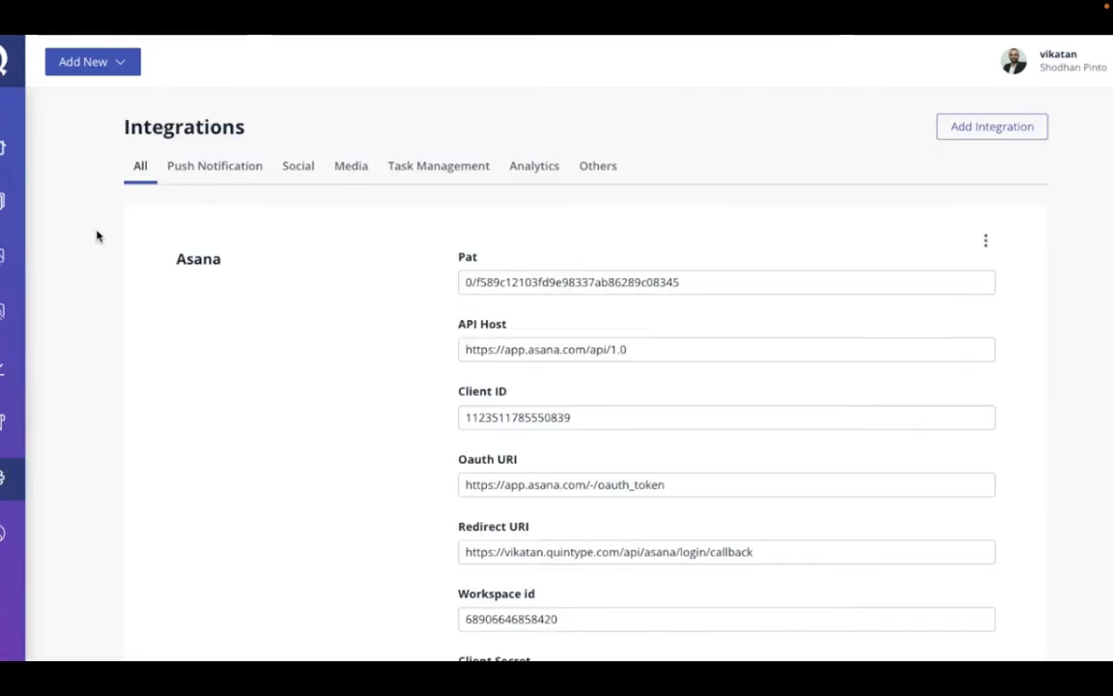
left_click(527, 172)
left_click(989, 125)
left_click(989, 130)
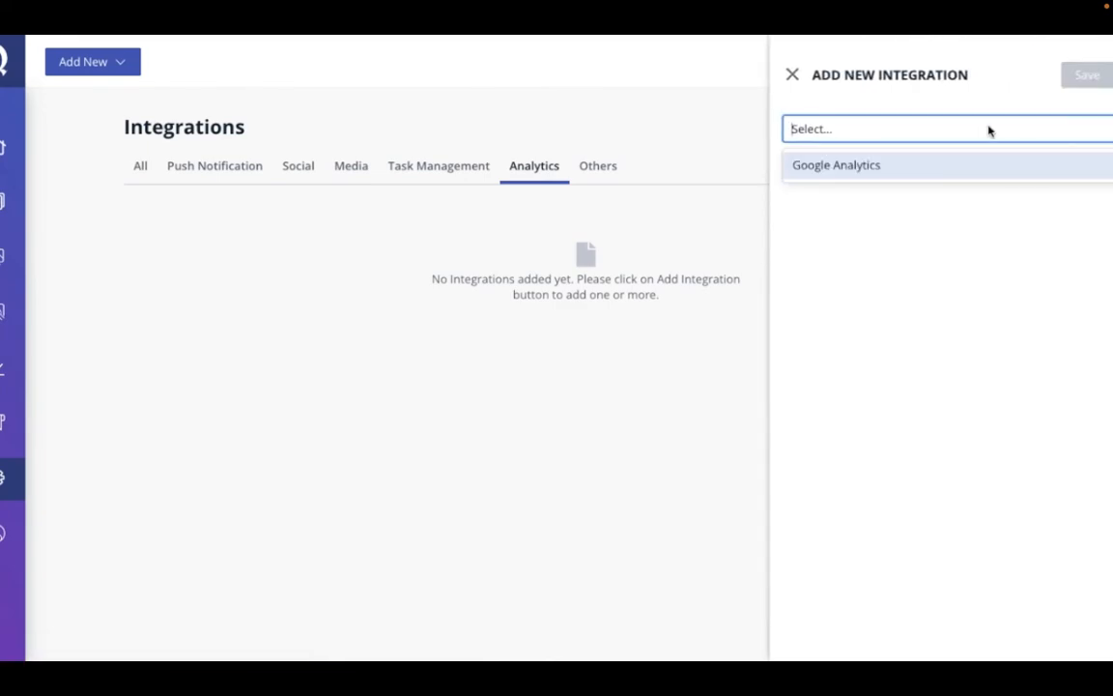
left_click(956, 164)
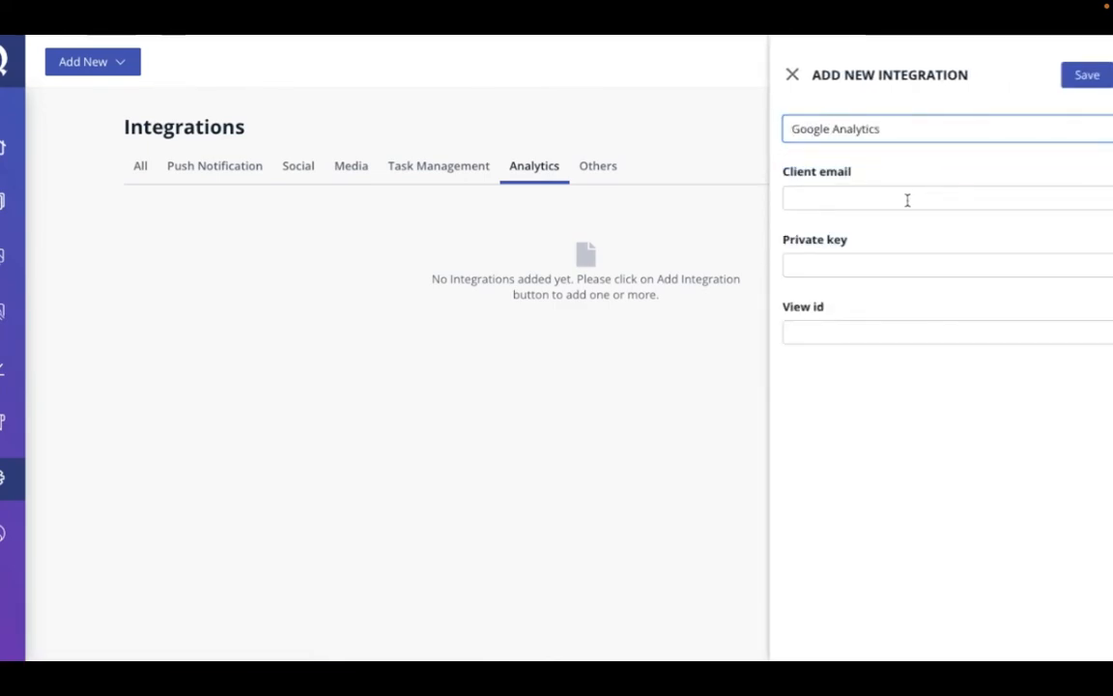
Step: Copy the service account email from the untitled text note into the integration's Client email
key("super+Tab")
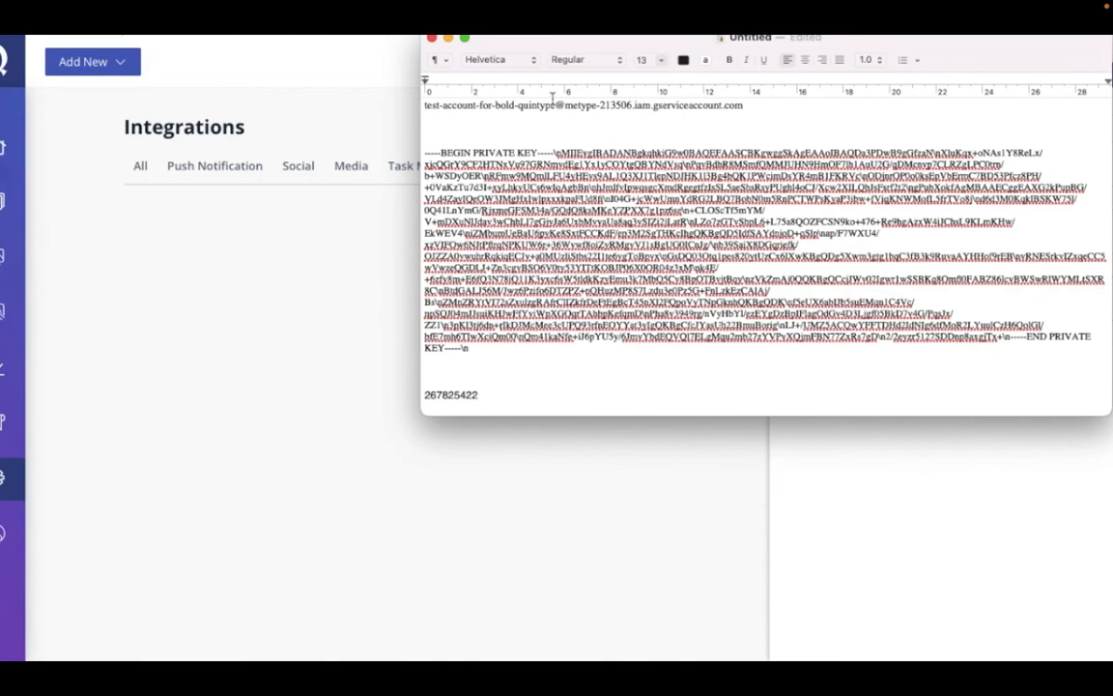
triple_click(497, 101)
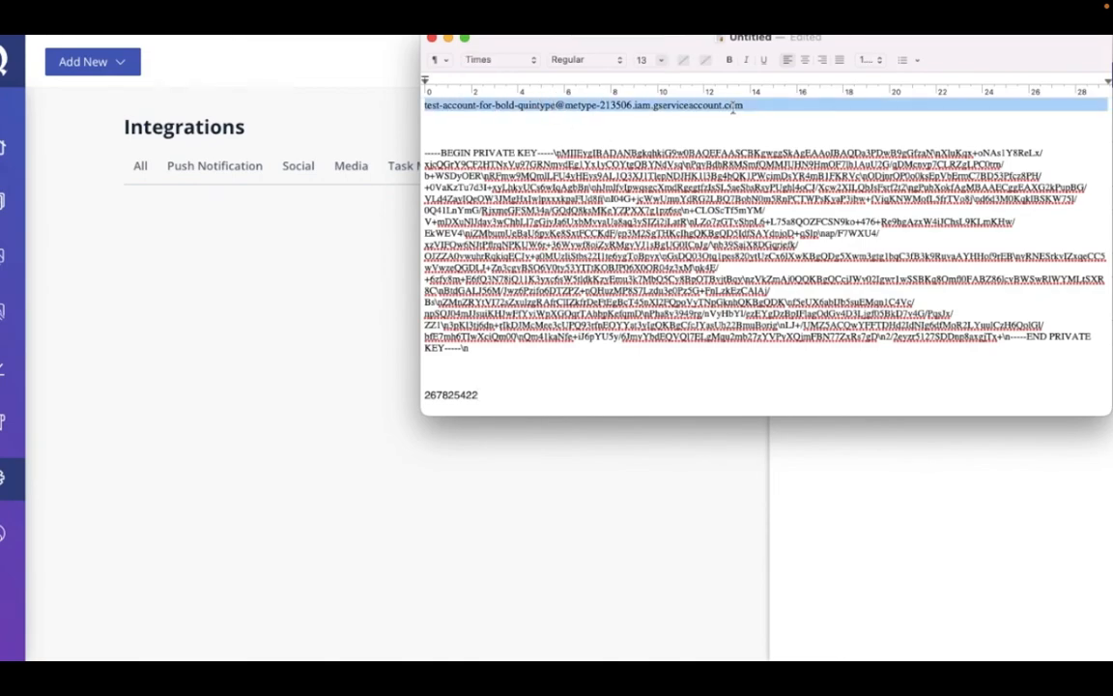
left_click(754, 104)
key("shift+super+Left")
key("super+c")
key("super+Tab")
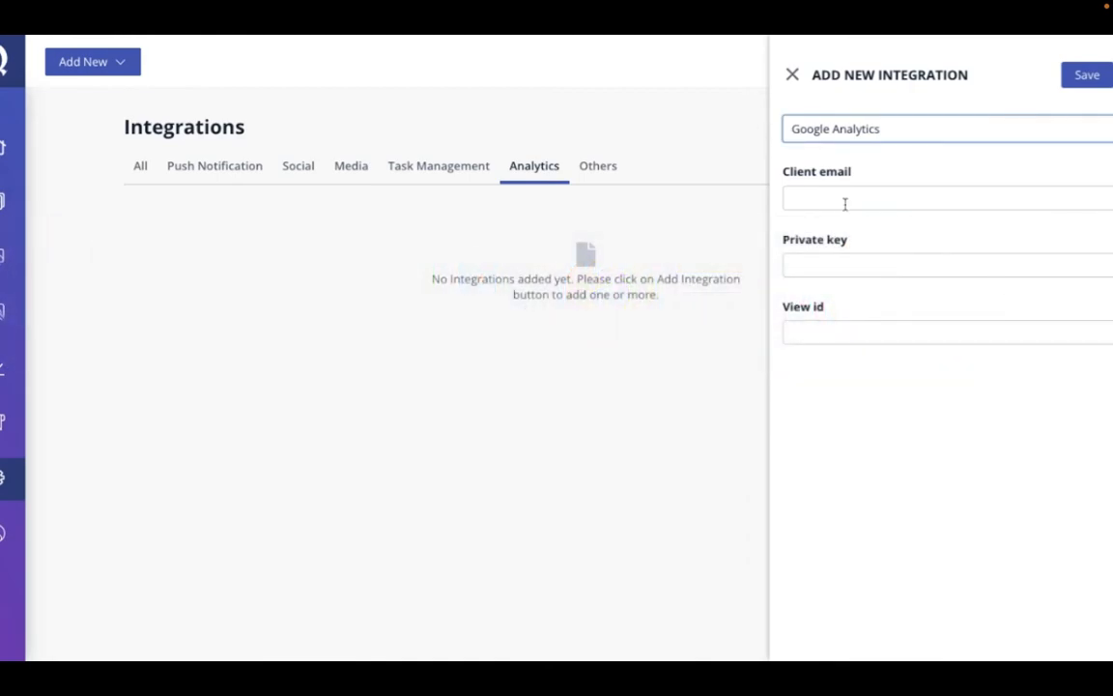
left_click(844, 204)
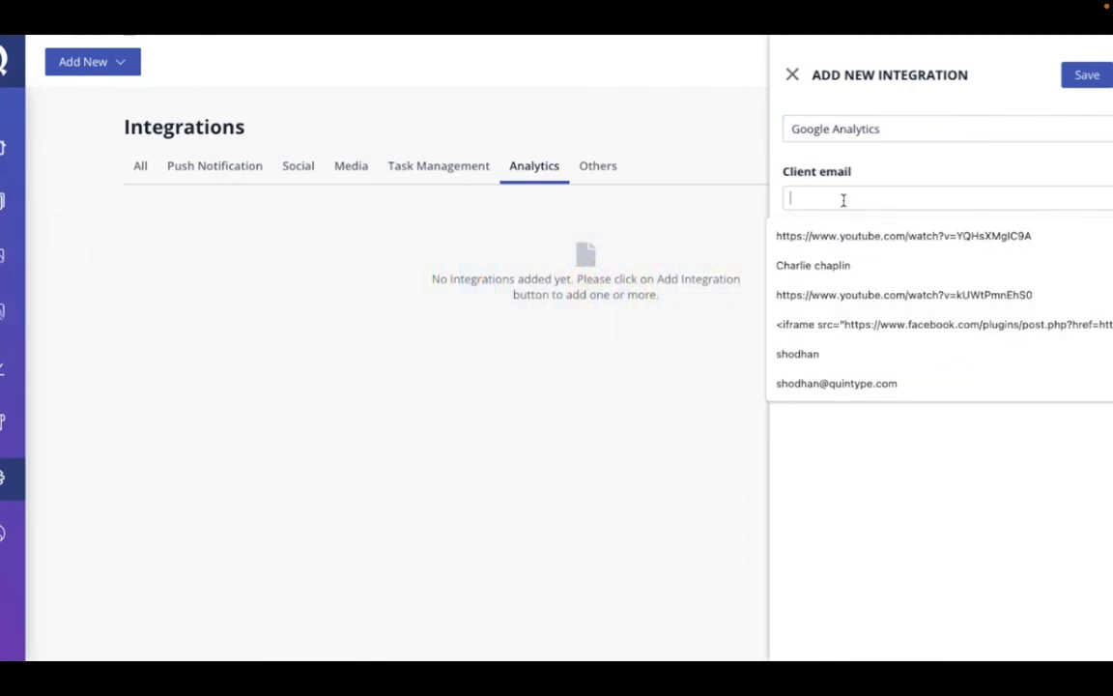
key("super+v")
Step: Copy the complete private key, including its begin and end markers, from the text note into the integration's Private key
left_click(825, 271)
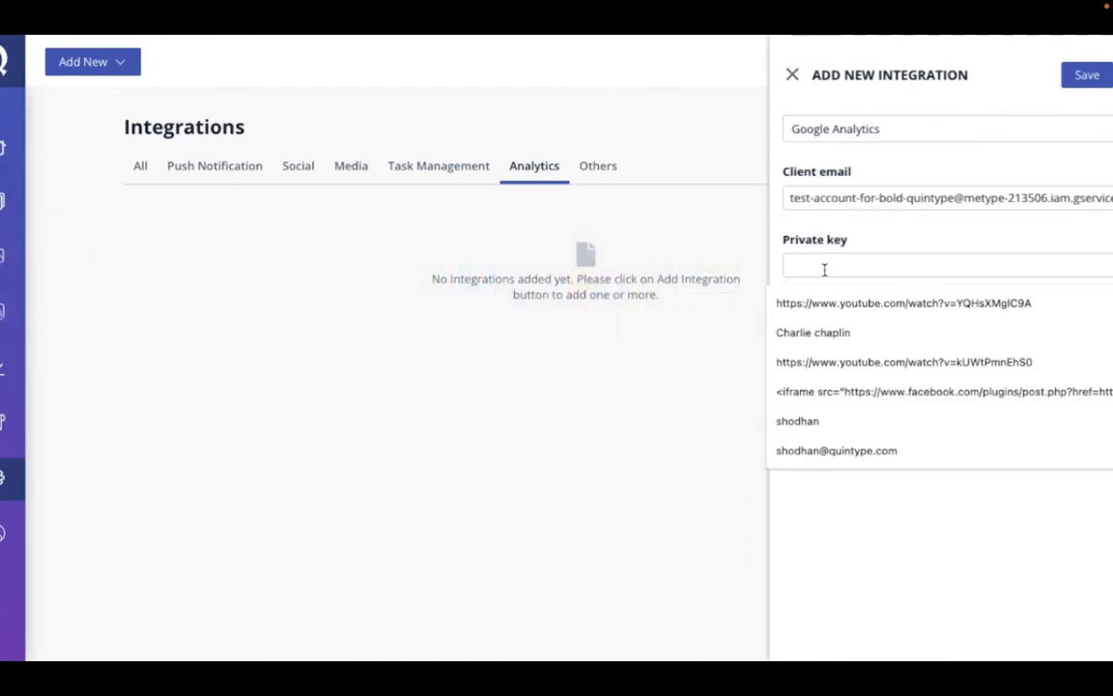
key("super+Tab")
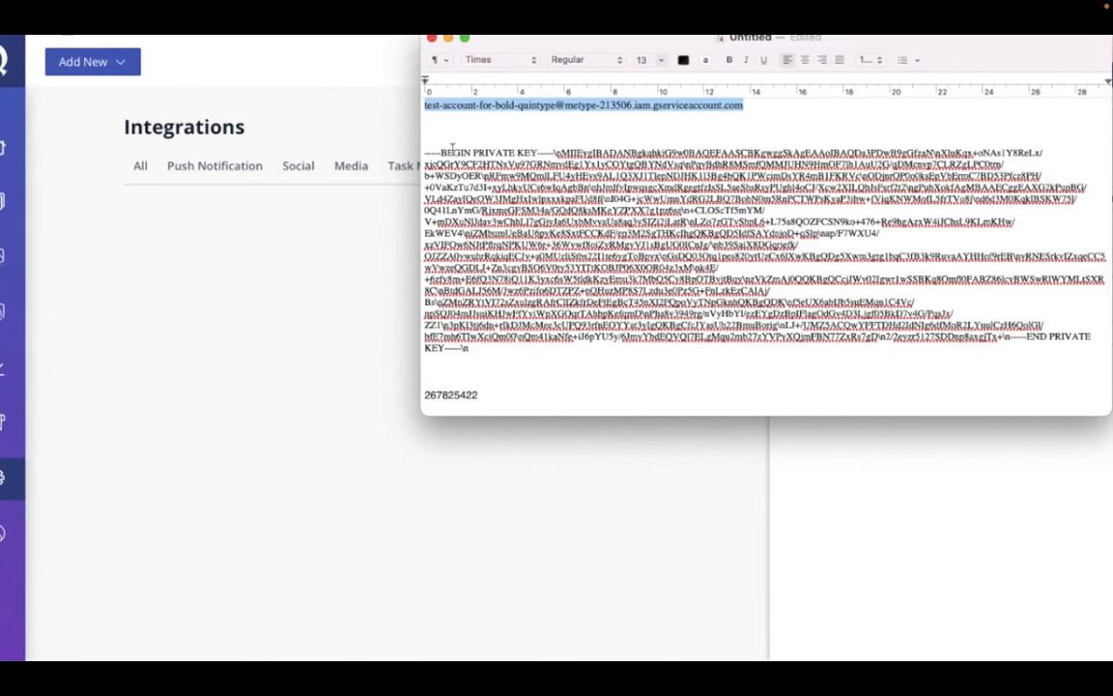
left_click_drag(429, 152, 466, 352)
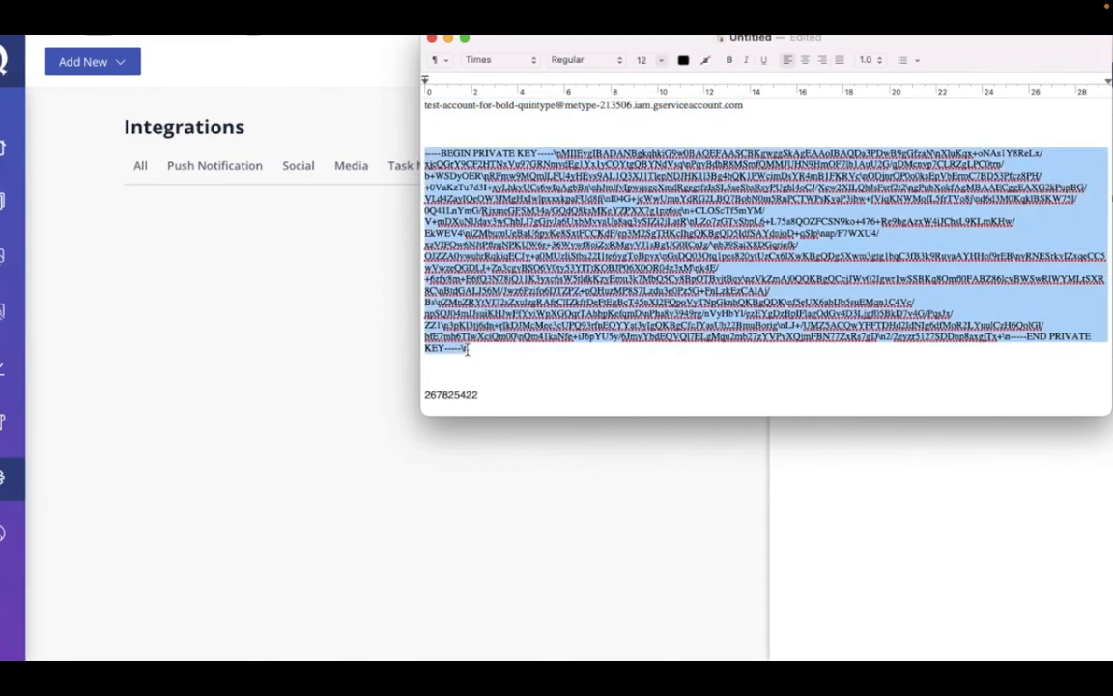
key("super+Tab")
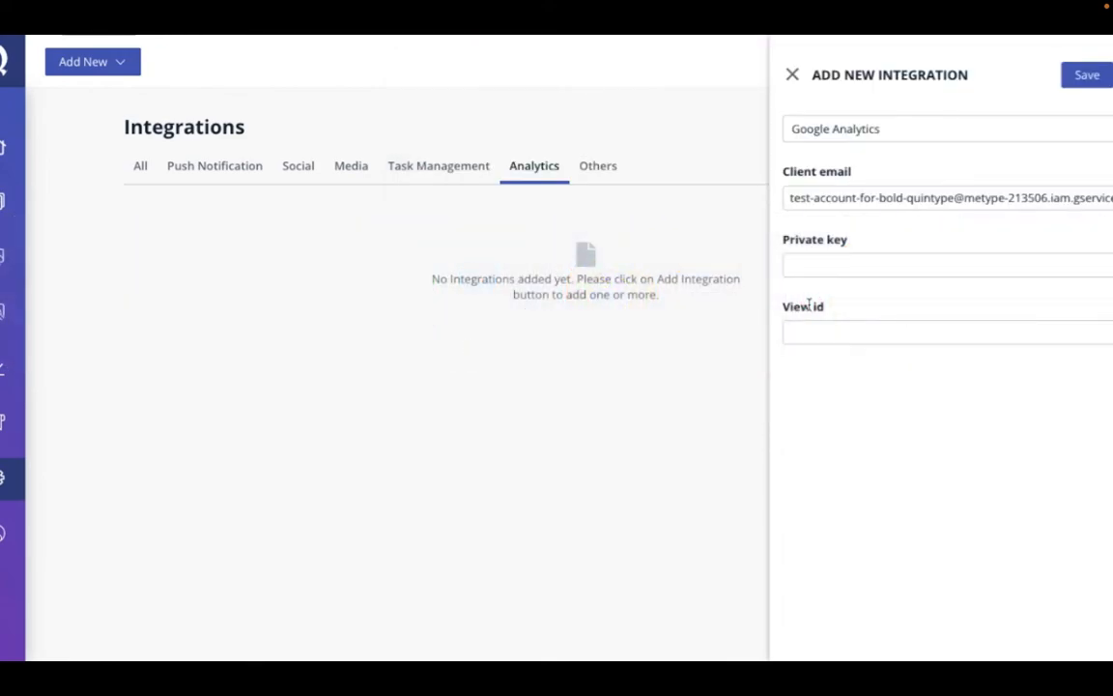
key("super+v")
Step: Copy the For Bold Analytics view's ID from the text note into the integration's View id
left_click(847, 334)
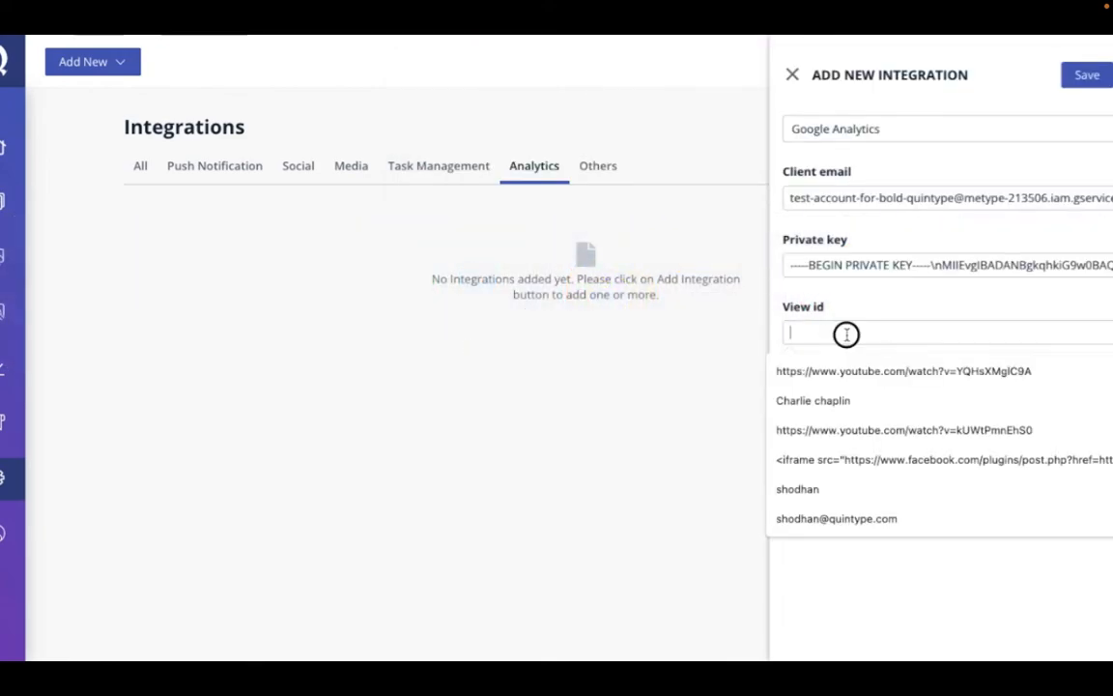
key("super+Tab")
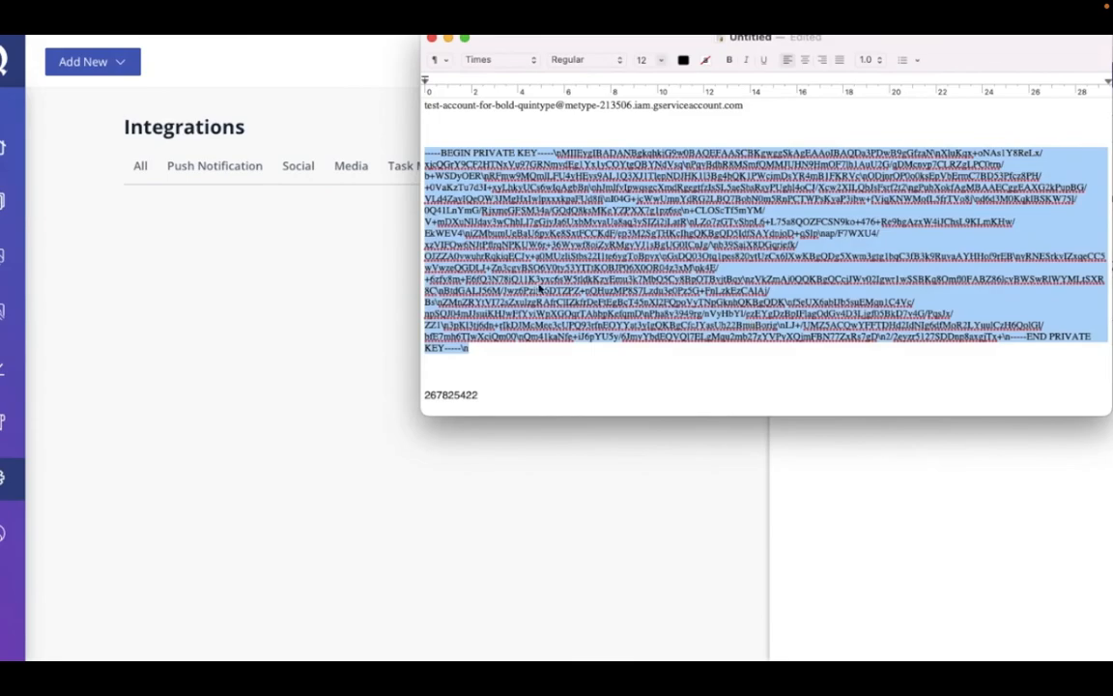
double_click(450, 396)
key("super+c")
key("super+Tab")
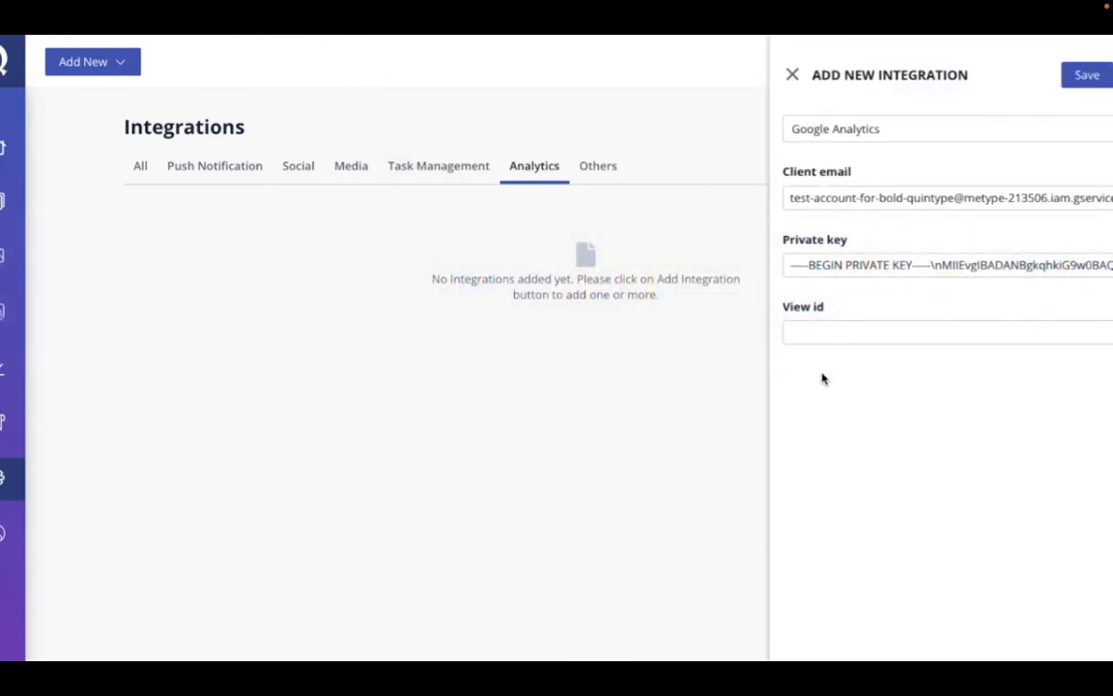
key("super+v")
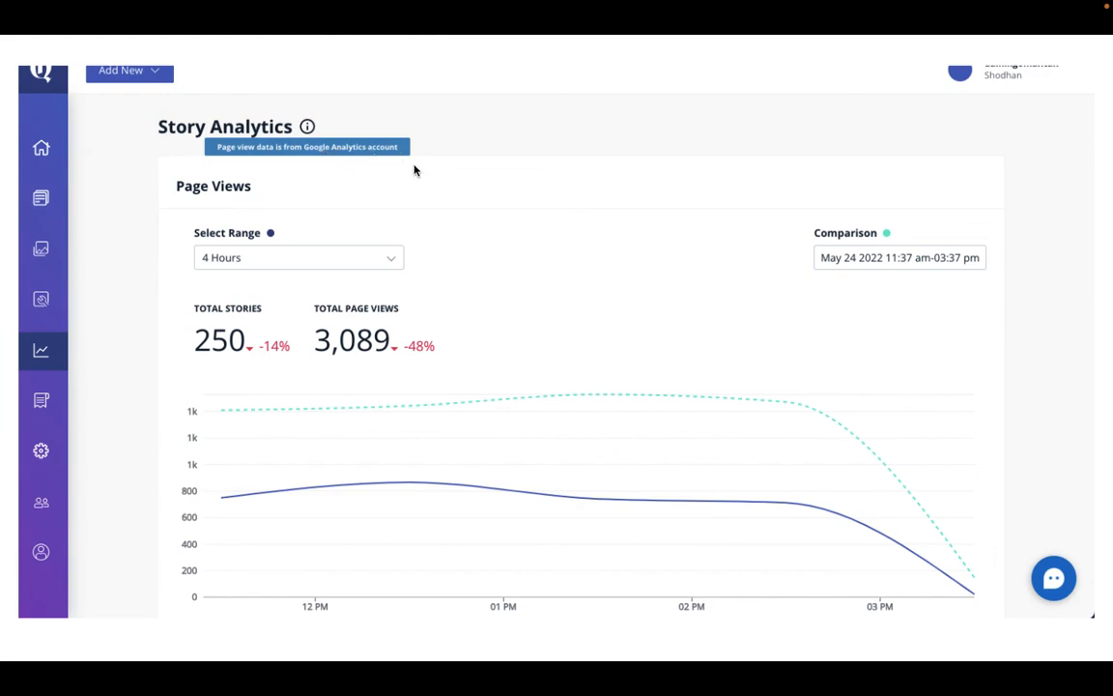
mouse_move(605, 5)
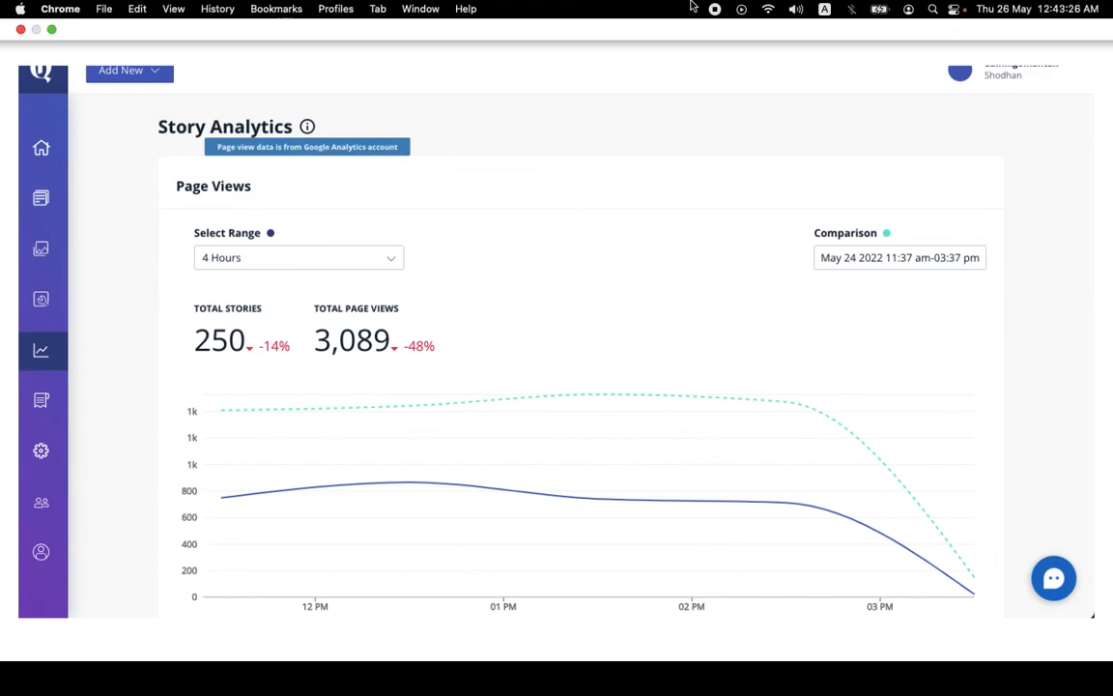